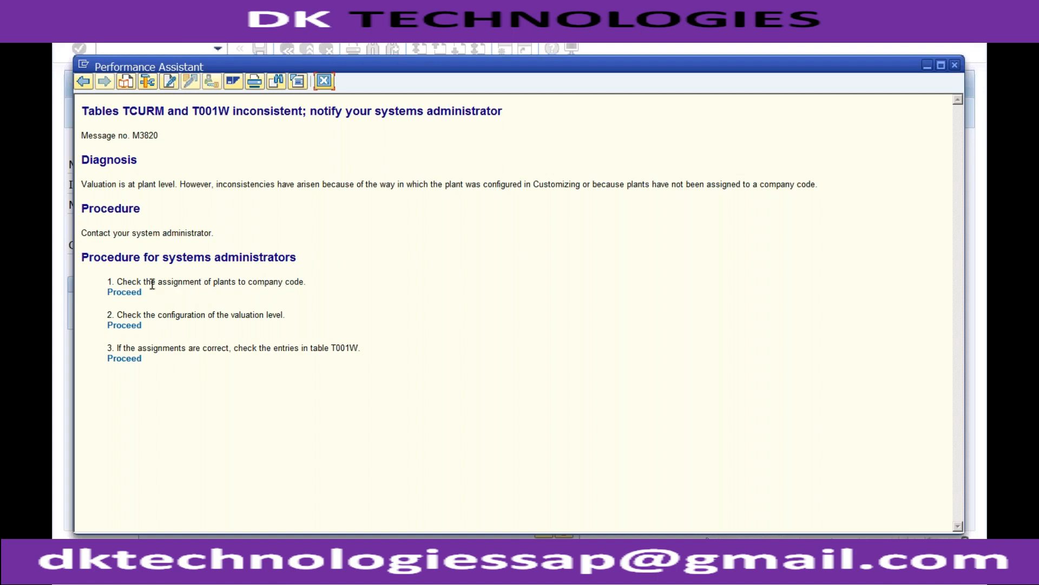
# - Open the plant-to-company-code assignment check from the error's administrator procedure and try to position the list at plant rech
pyautogui.click(135, 296)
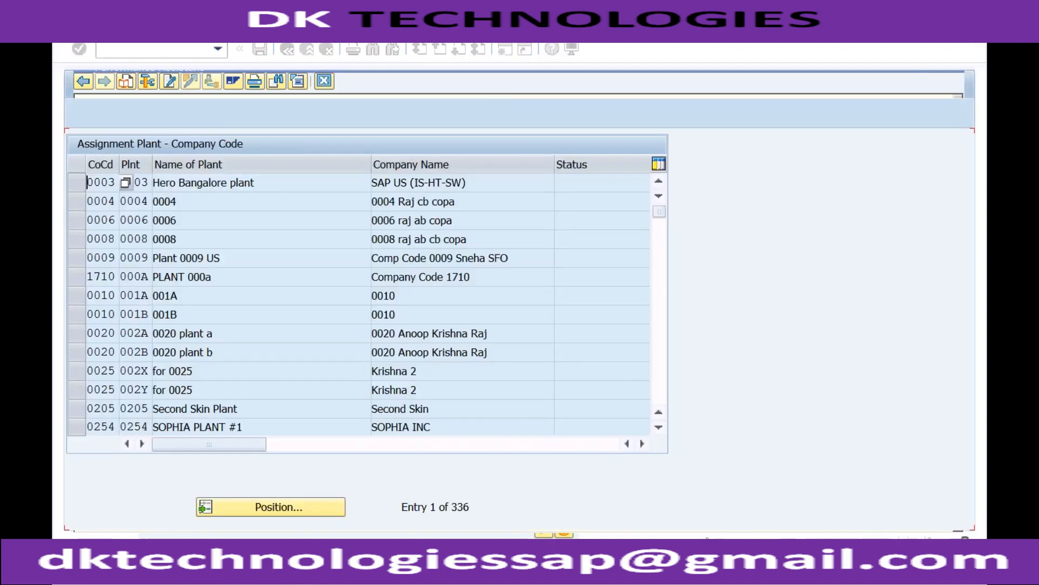
pyautogui.click(270, 506)
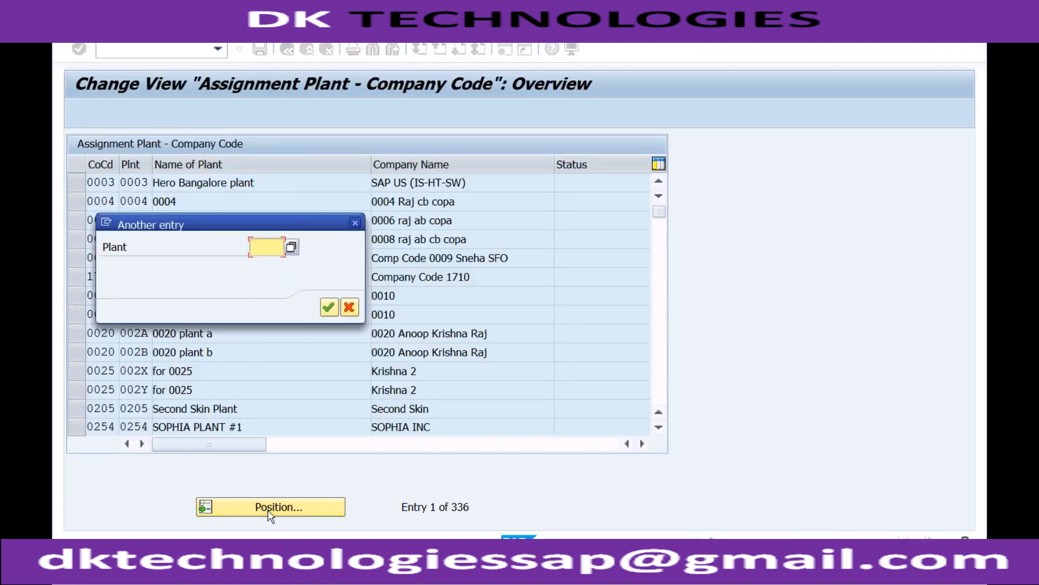
pyautogui.write('dkcb')
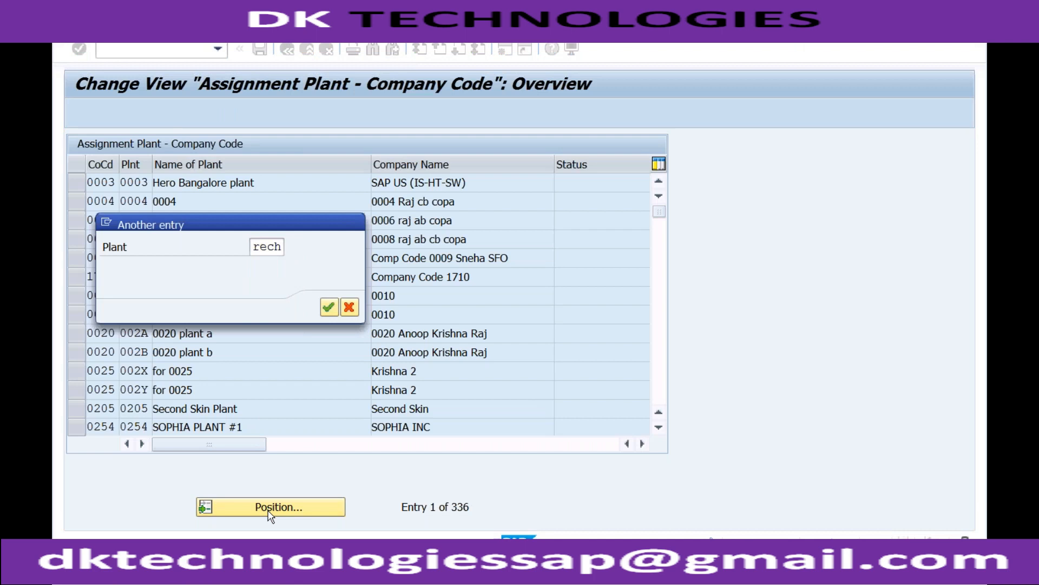
pyautogui.press('Return')
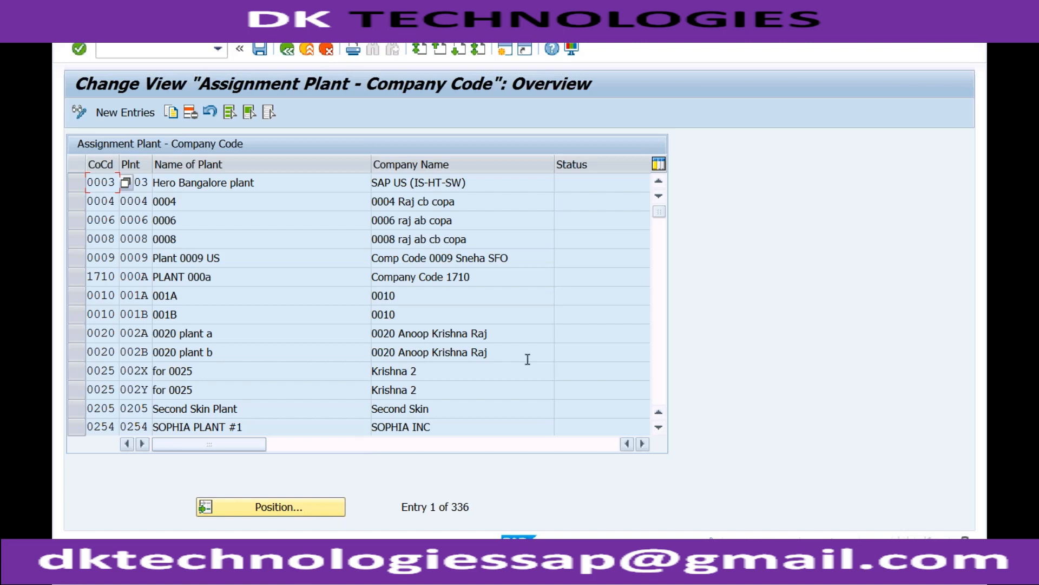
# - Look through the full plant and company code assignment list for the RECH company code's plants
pyautogui.click(662, 336)
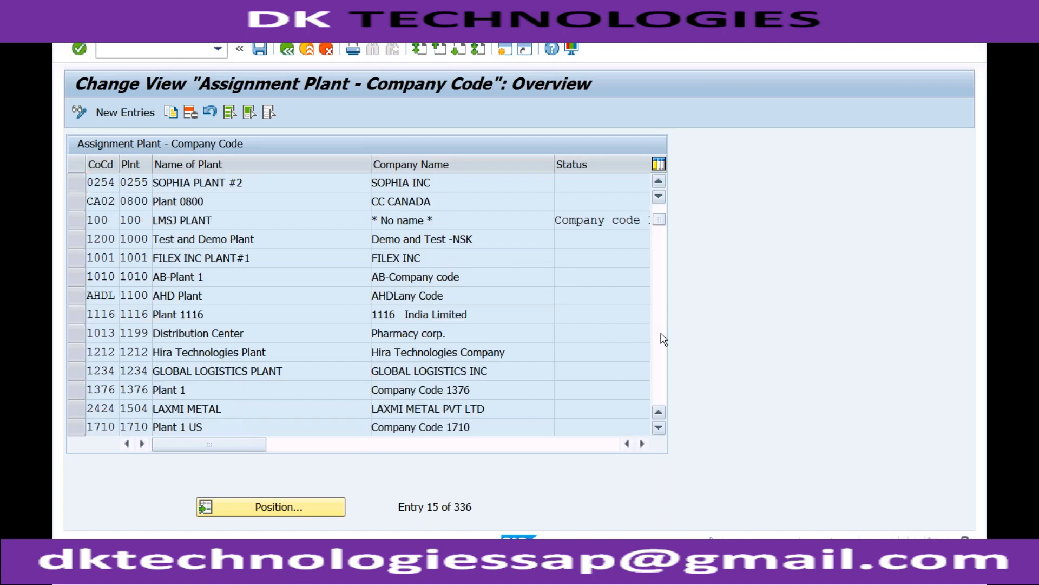
pyautogui.click(661, 337)
pyautogui.click(661, 337)
pyautogui.click(662, 337)
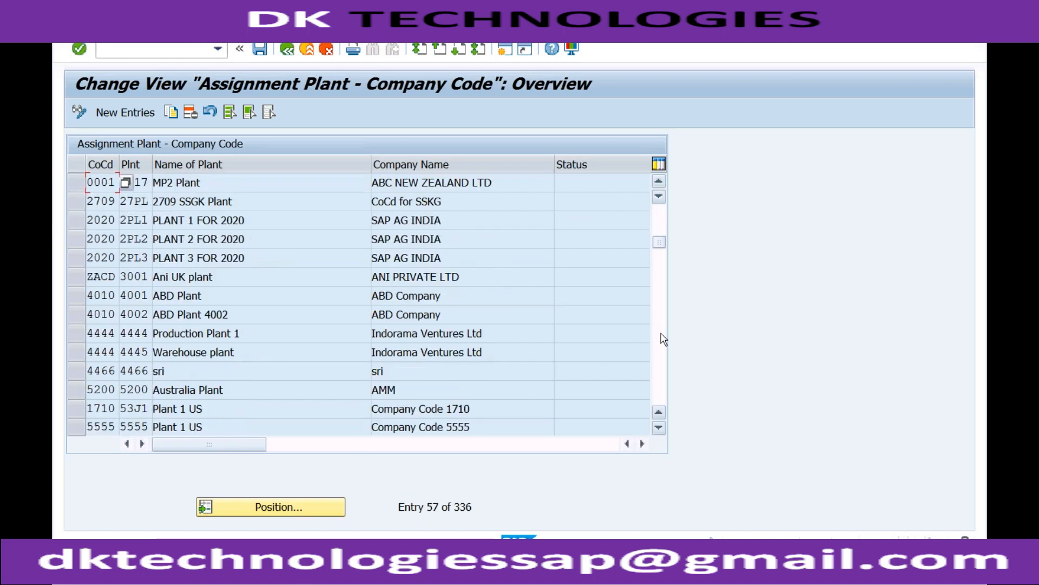
pyautogui.click(661, 337)
pyautogui.click(662, 337)
pyautogui.click(662, 337)
pyautogui.click(661, 337)
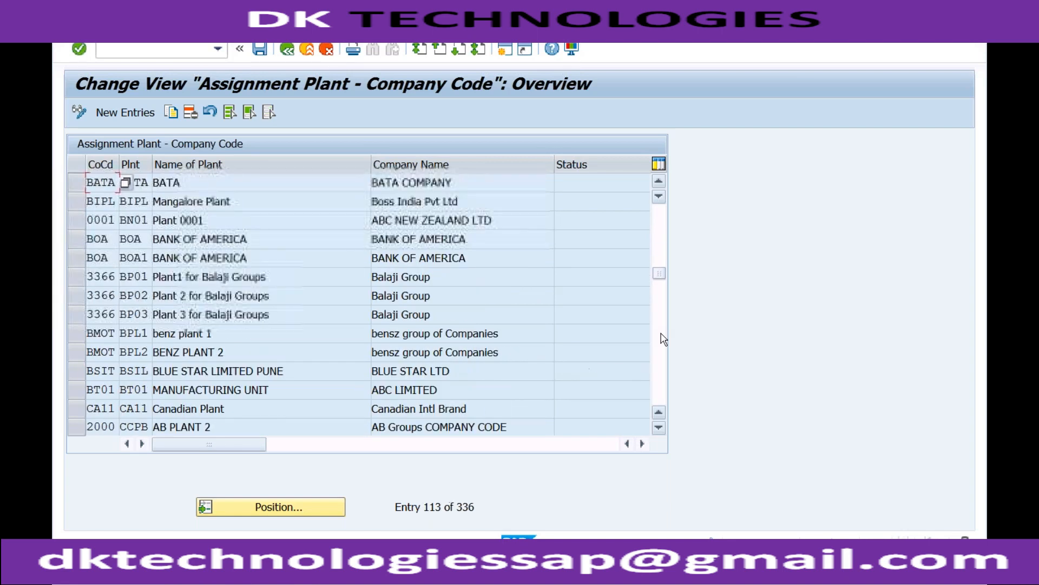
pyautogui.click(661, 334)
pyautogui.click(664, 339)
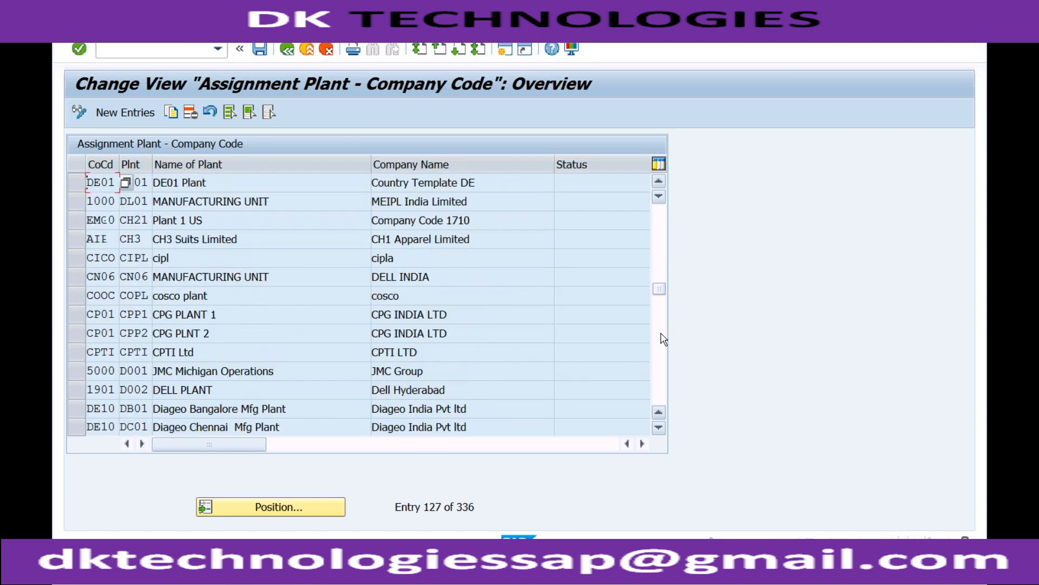
pyautogui.click(662, 353)
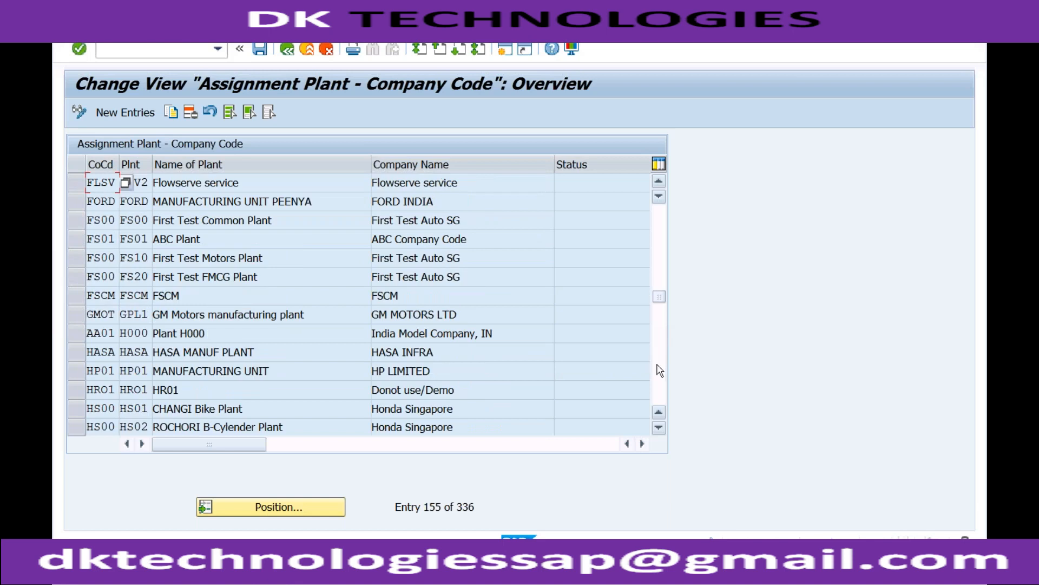
pyautogui.click(660, 370)
pyautogui.click(659, 371)
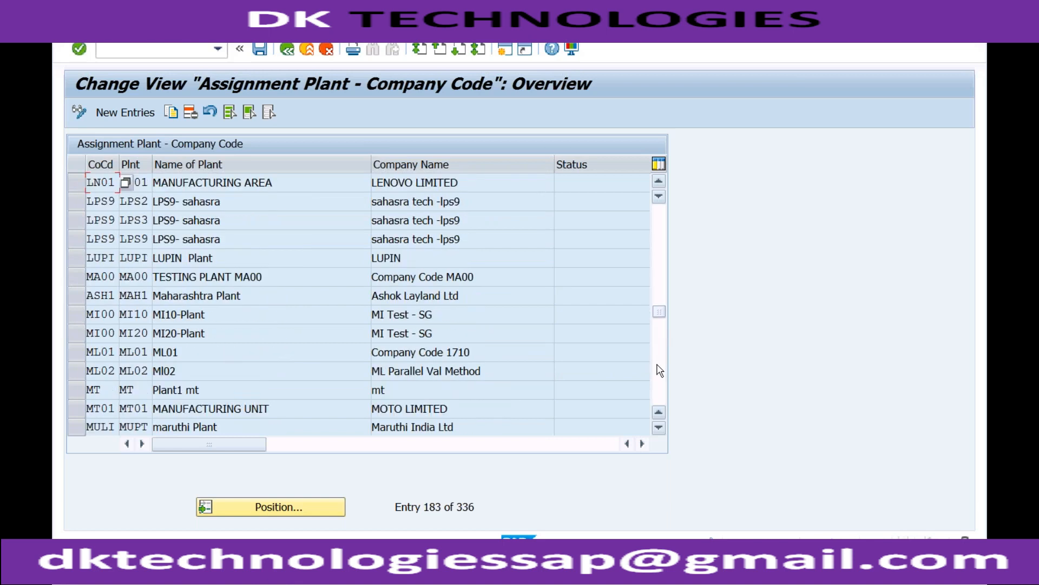
pyautogui.click(660, 371)
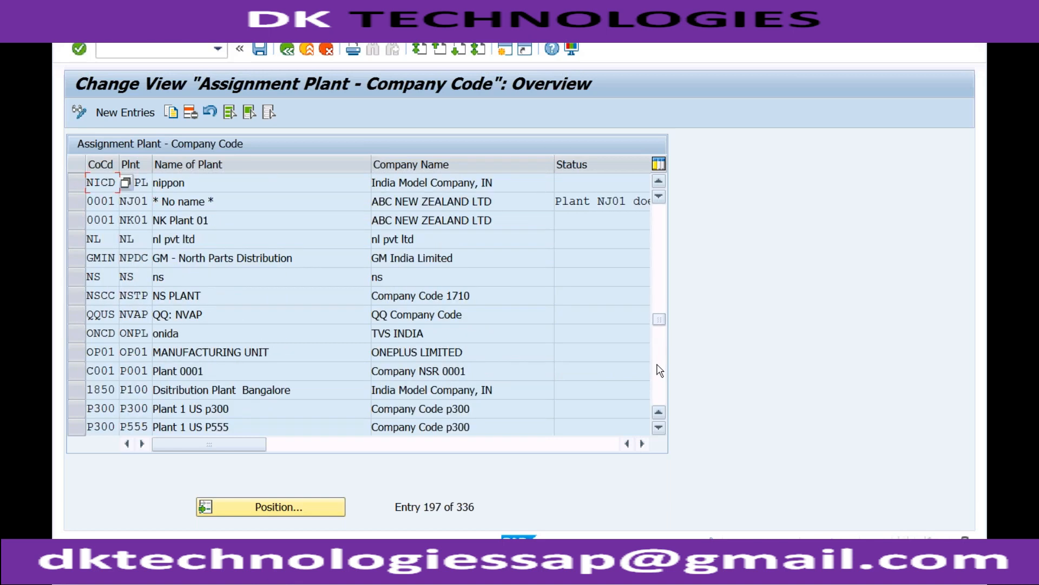
pyautogui.click(659, 371)
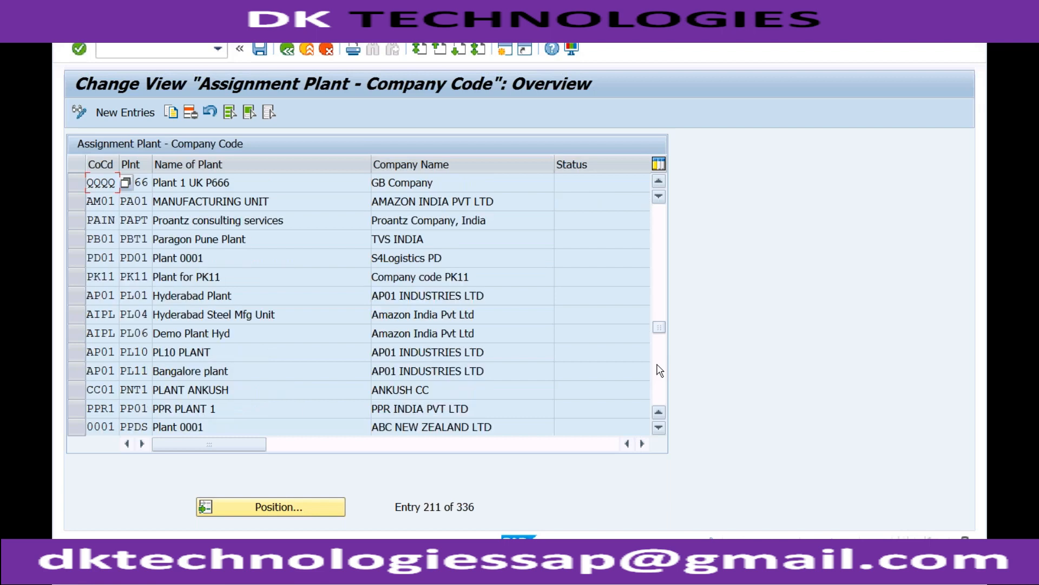
pyautogui.click(659, 371)
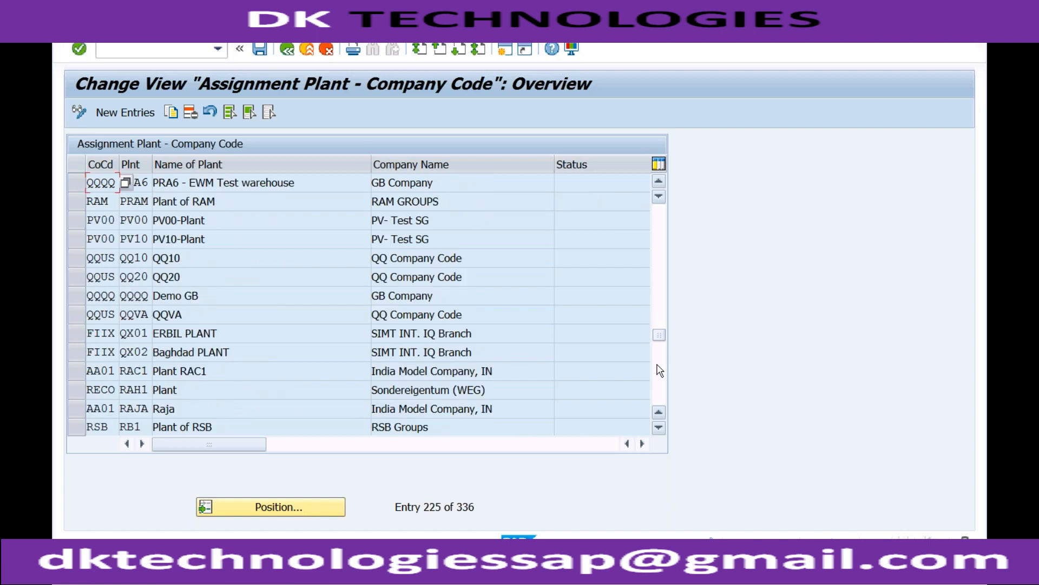
pyautogui.click(659, 370)
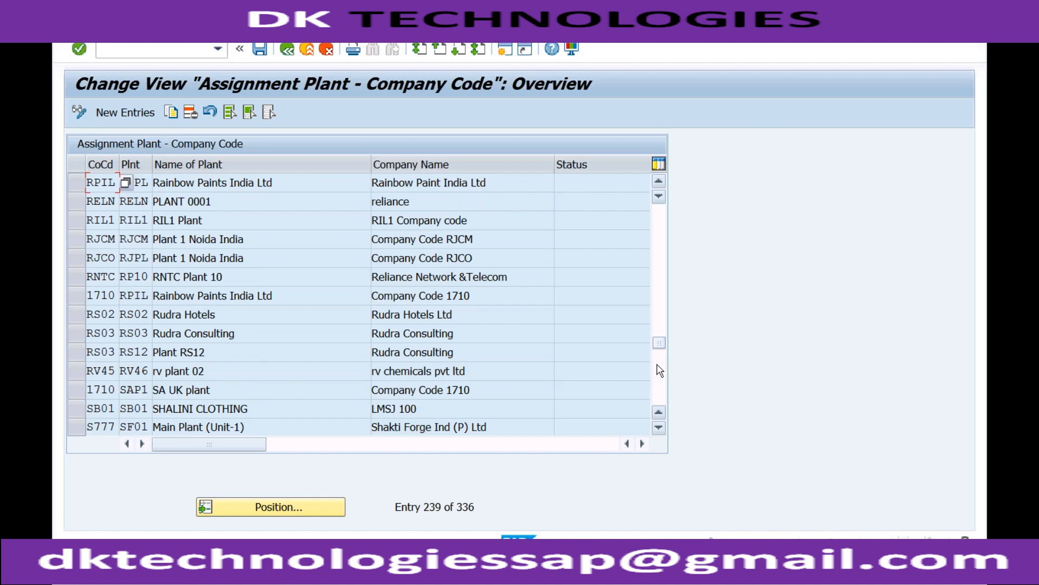
pyautogui.click(659, 370)
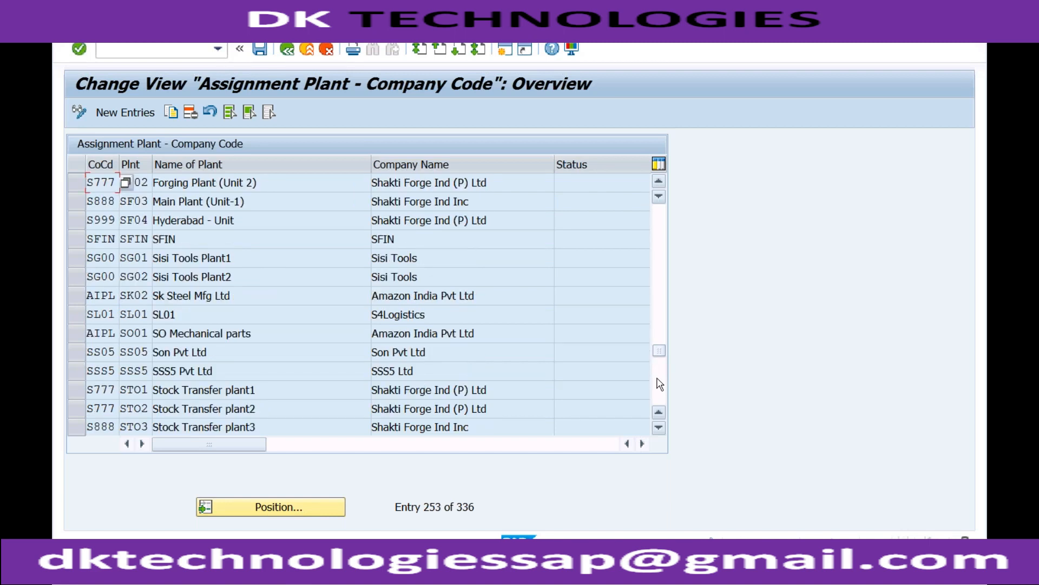
pyautogui.click(660, 384)
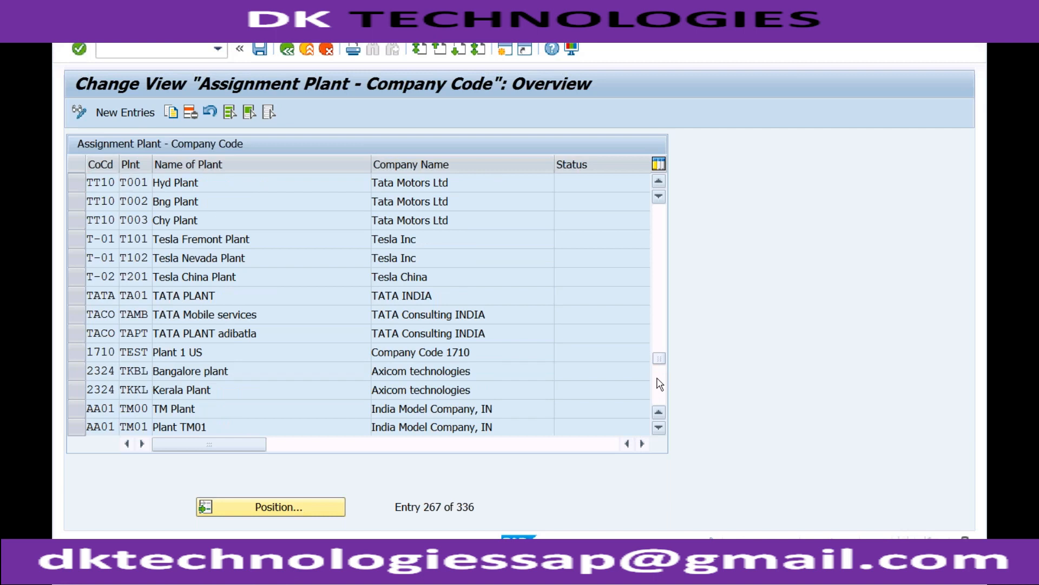
pyautogui.click(659, 384)
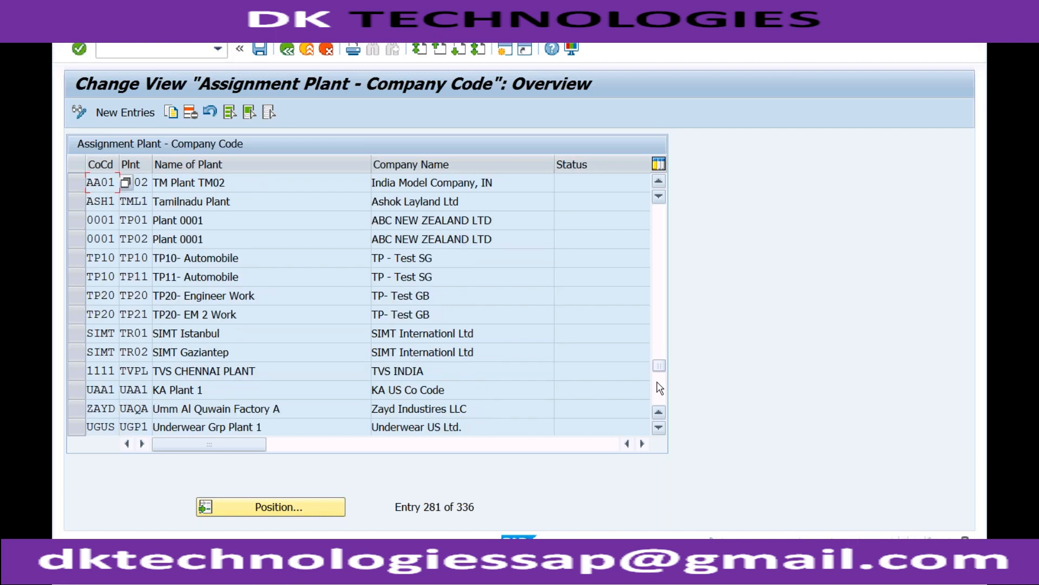
pyautogui.click(660, 387)
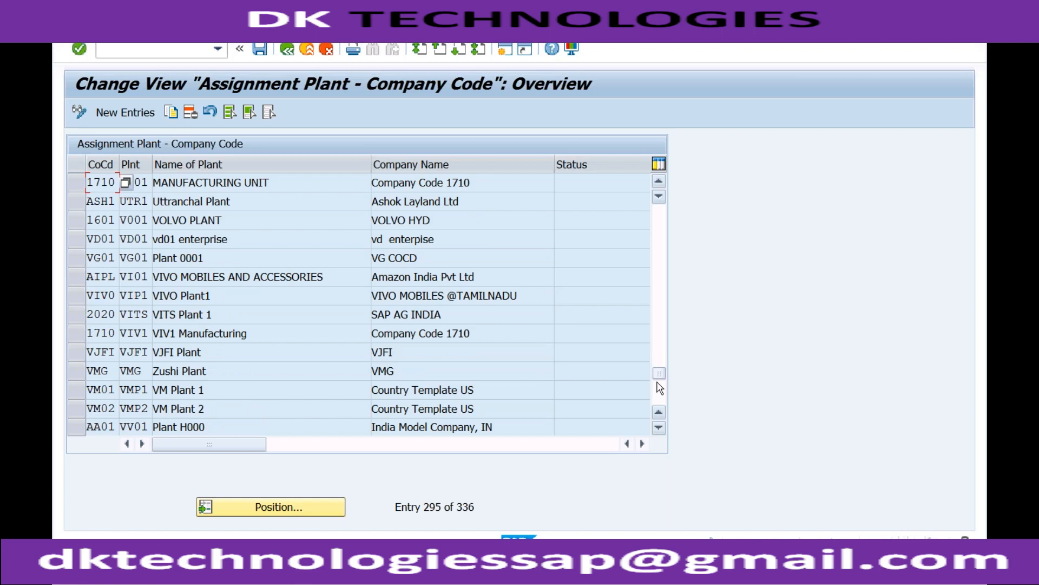
pyautogui.click(660, 393)
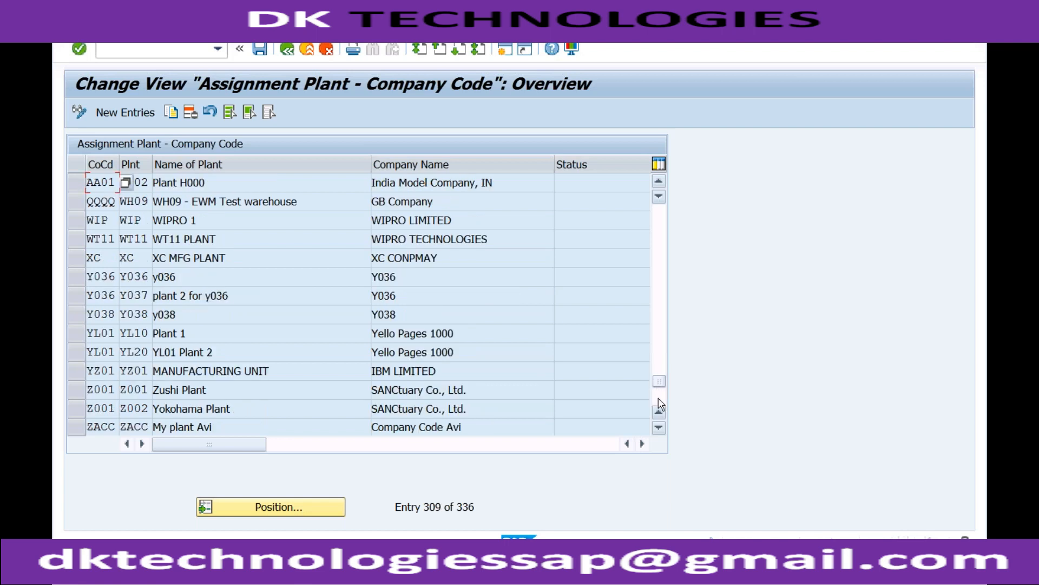
pyautogui.click(660, 403)
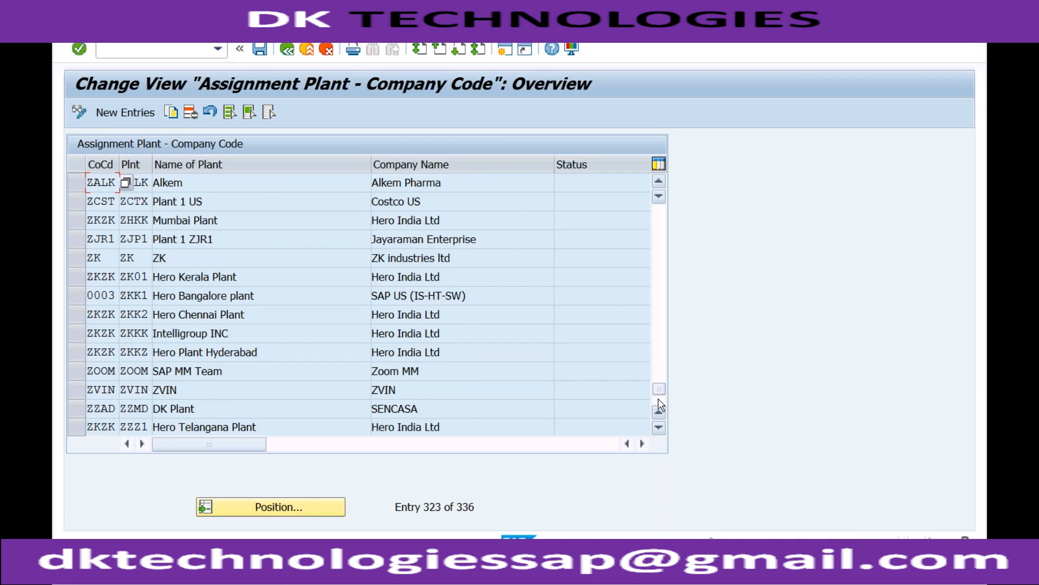
pyautogui.click(660, 404)
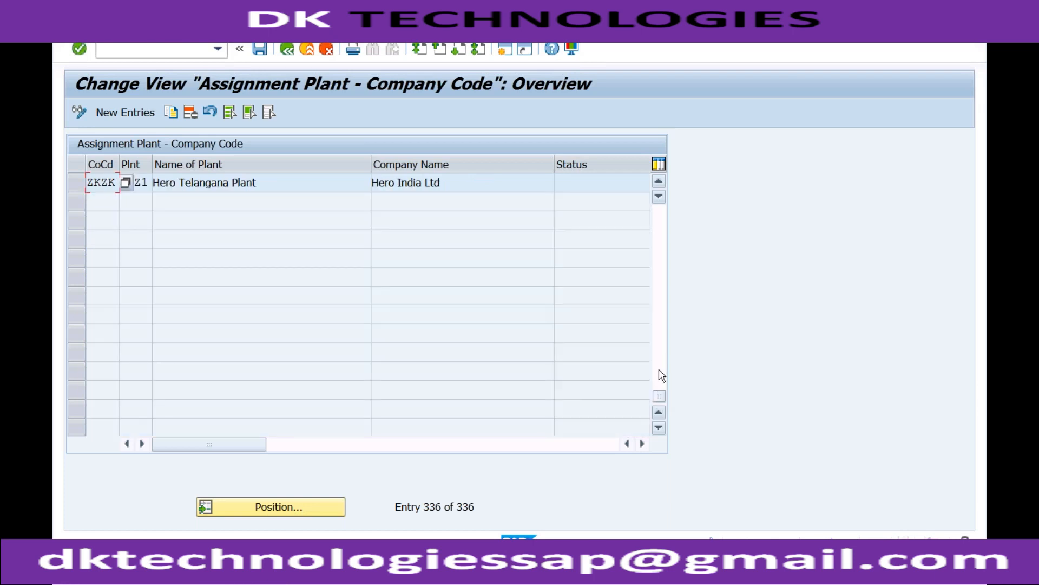
pyautogui.click(661, 375)
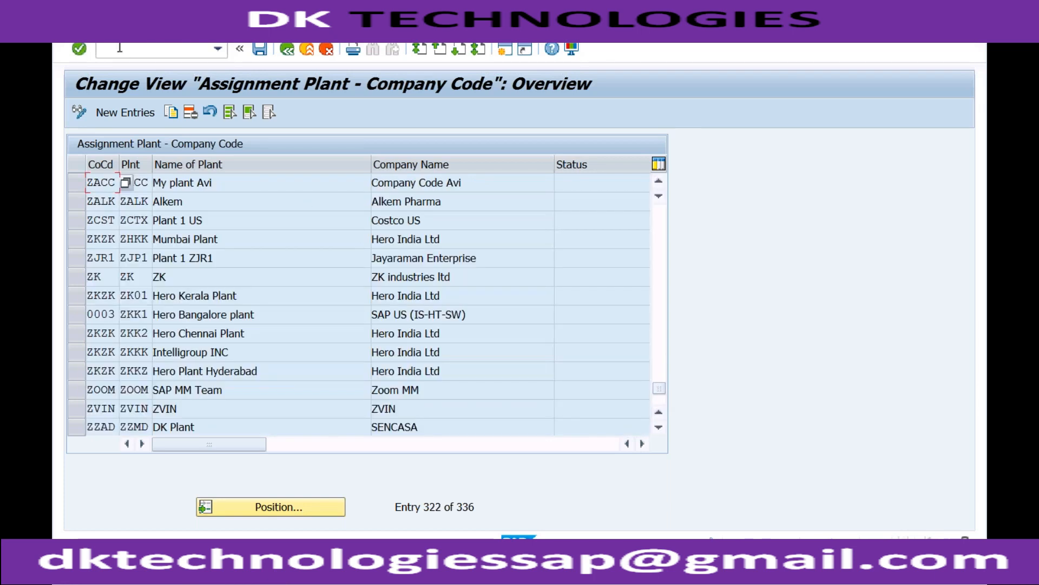
# - Start transaction /nspro, display the SAP Reference IMG and expand Enterprise Structure
pyautogui.click(161, 51)
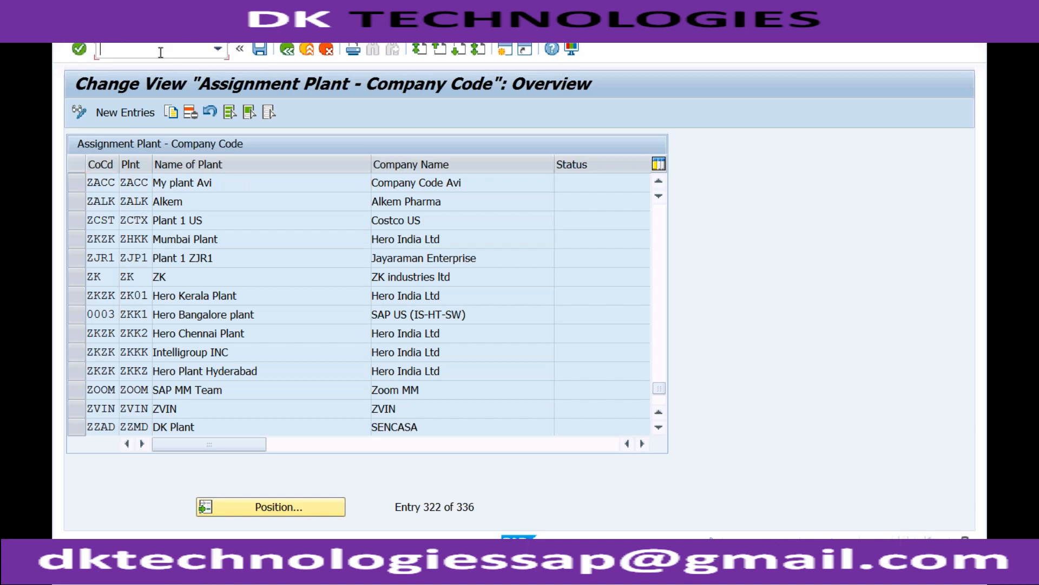
pyautogui.write('/nspro')
pyautogui.press('Return')
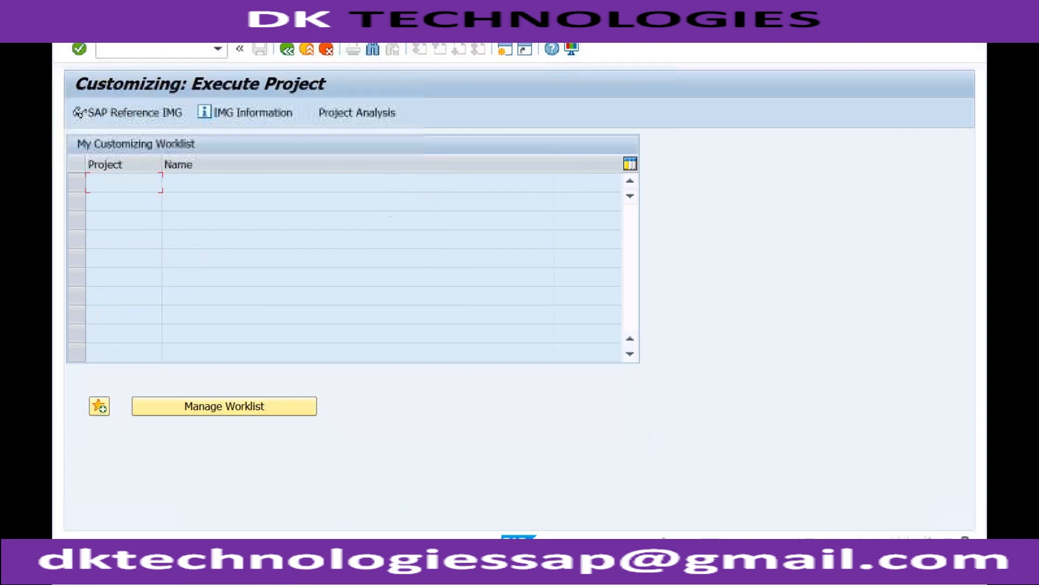
pyautogui.click(151, 113)
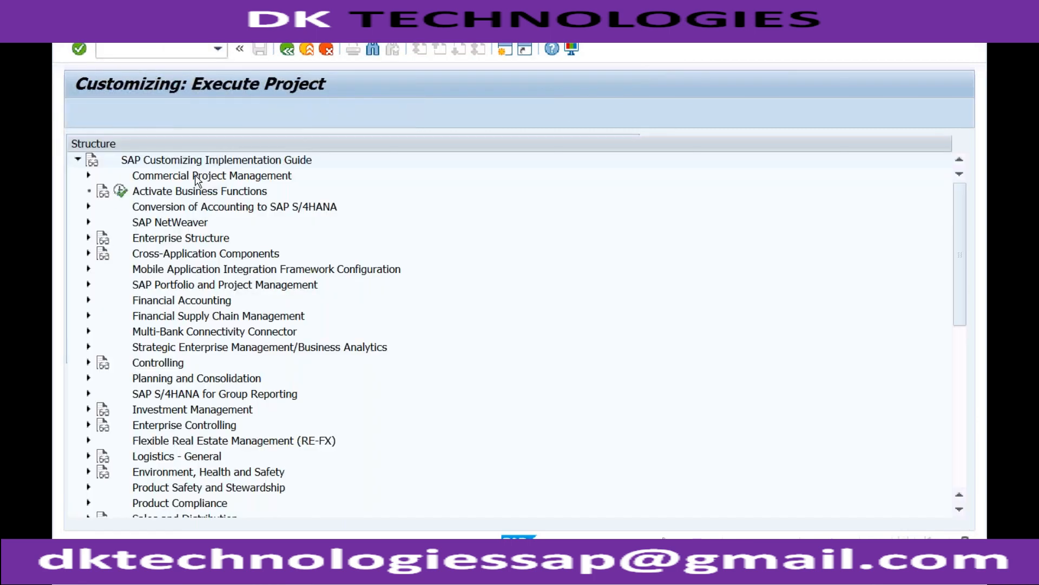
pyautogui.click(89, 238)
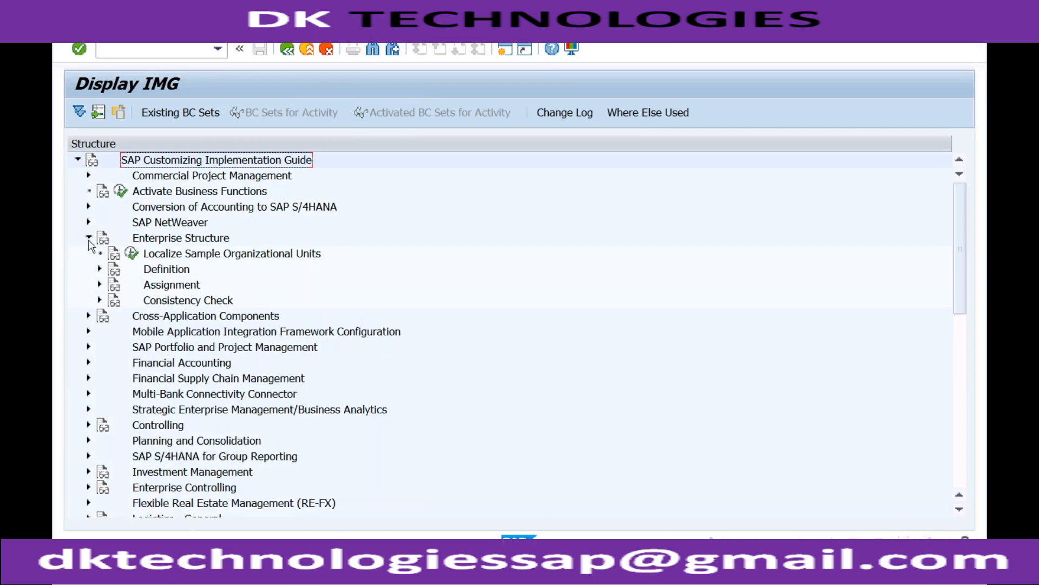
pyautogui.click(100, 269)
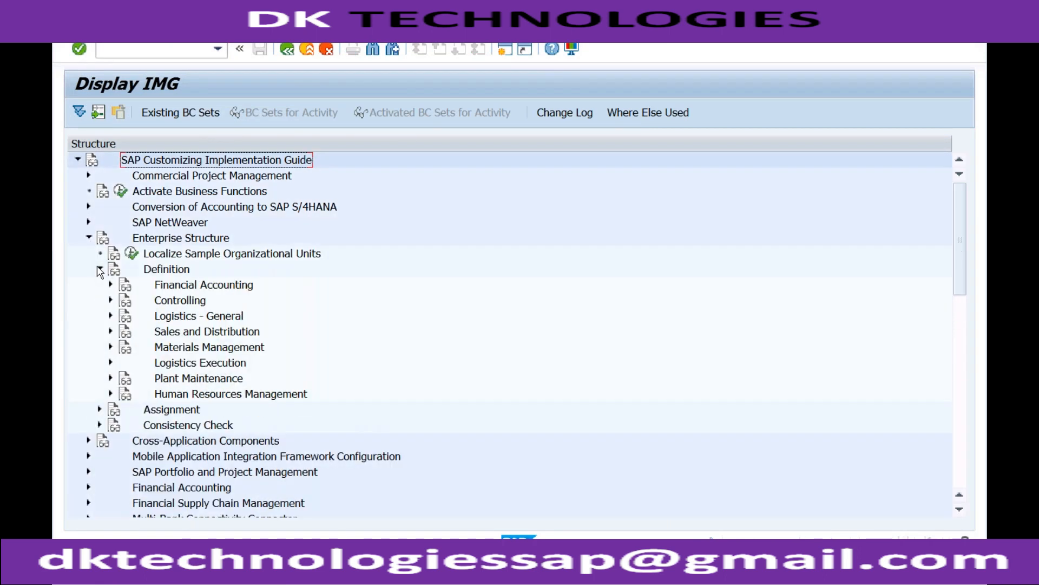
pyautogui.click(172, 287)
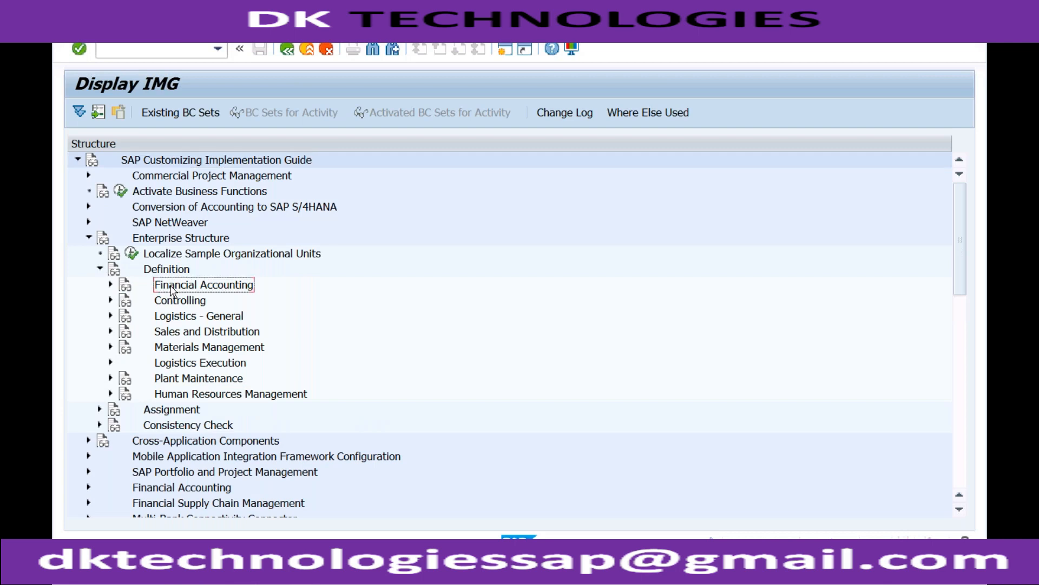
pyautogui.click(100, 269)
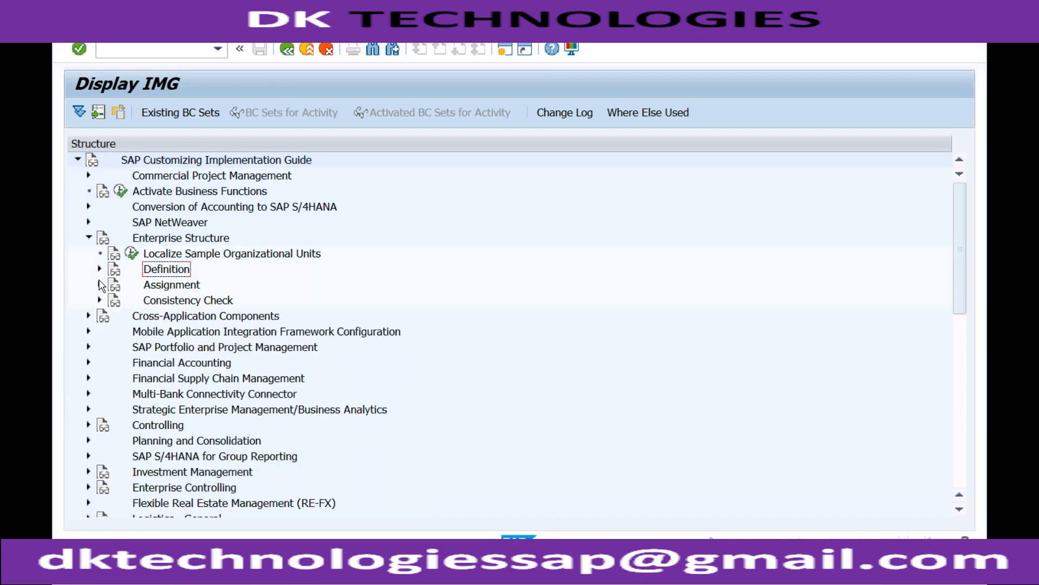
# - Open the activity Assign plant to company code in the Logistics - General node of Assignment
pyautogui.click(100, 285)
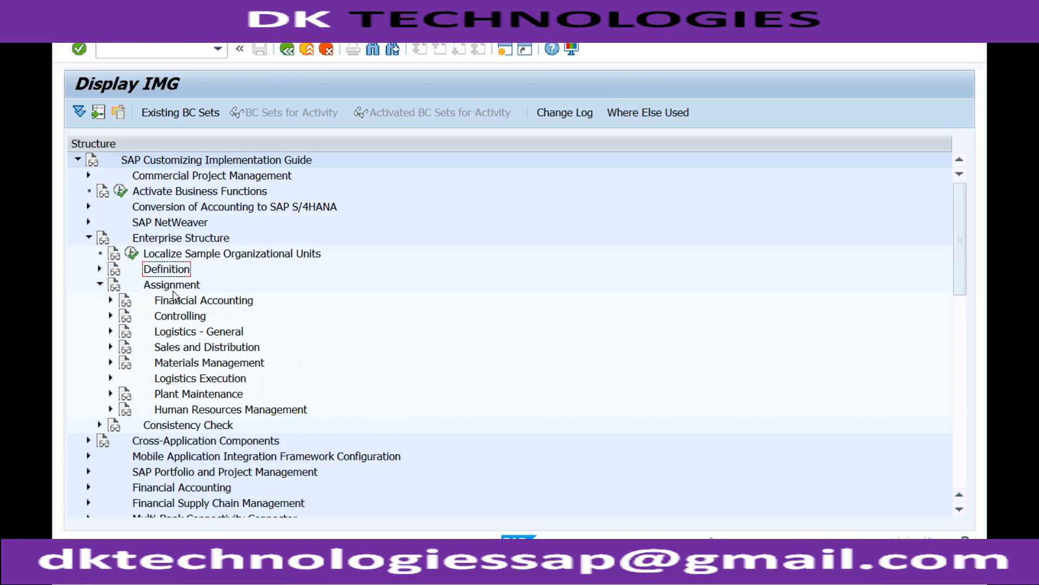
pyautogui.click(174, 332)
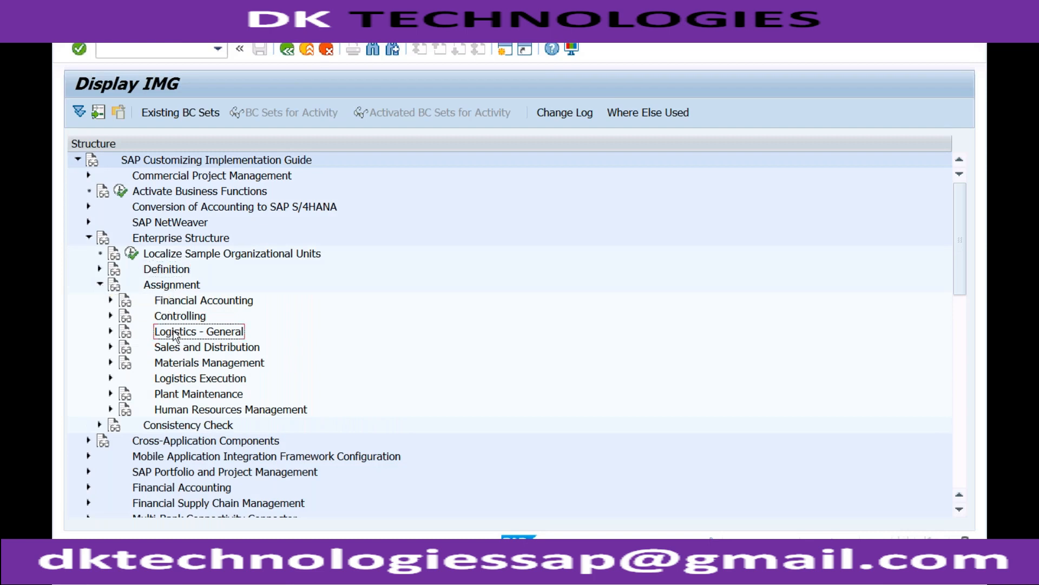
pyautogui.click(111, 331)
pyautogui.click(189, 351)
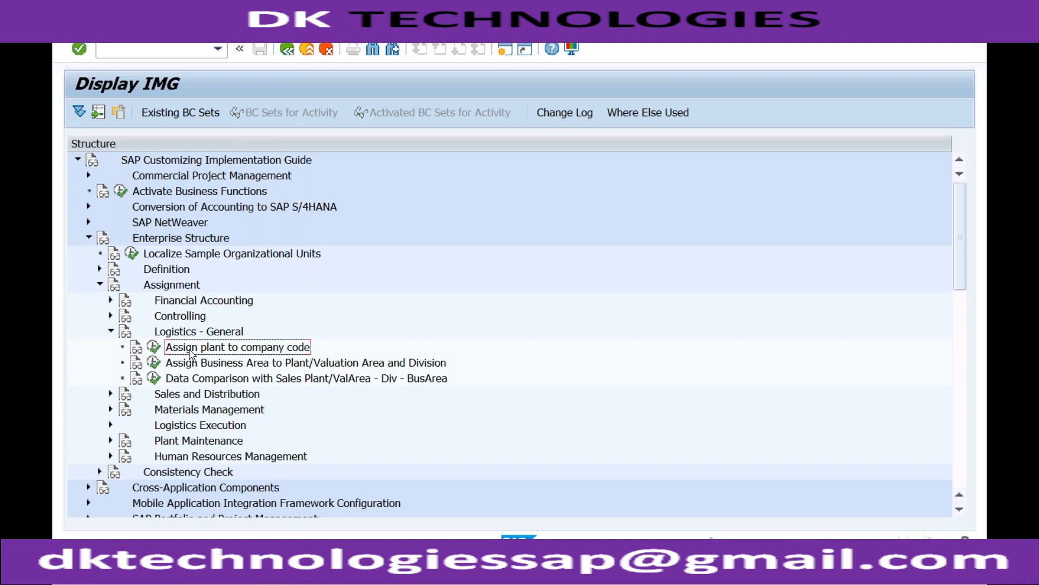
pyautogui.click(154, 347)
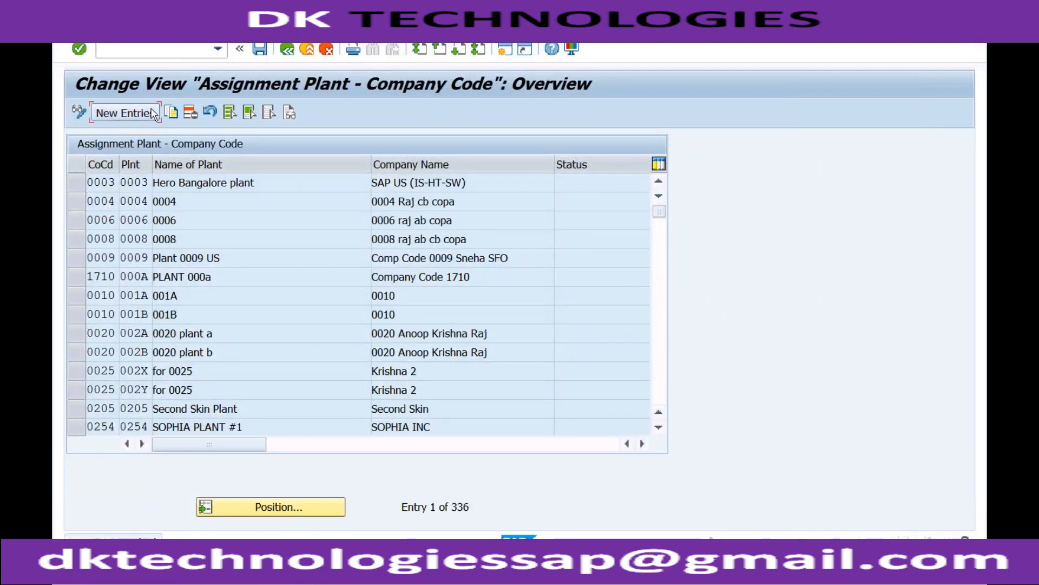
# - Add a new assignment entry linking company code RECH to plant RC01 and save it
pyautogui.click(127, 112)
pyautogui.write('RECH')
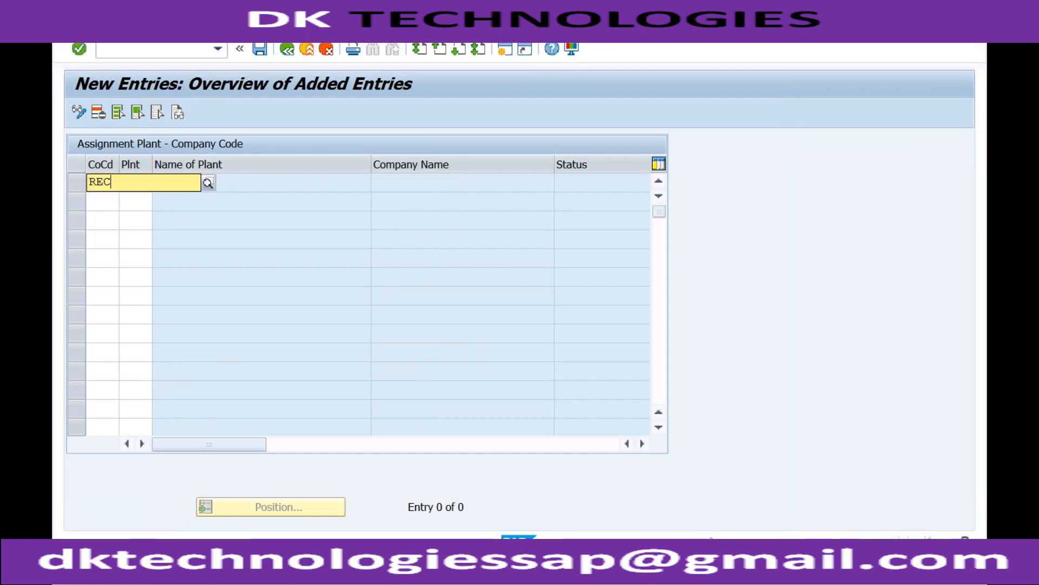
pyautogui.press('Tab')
pyautogui.write('RC01')
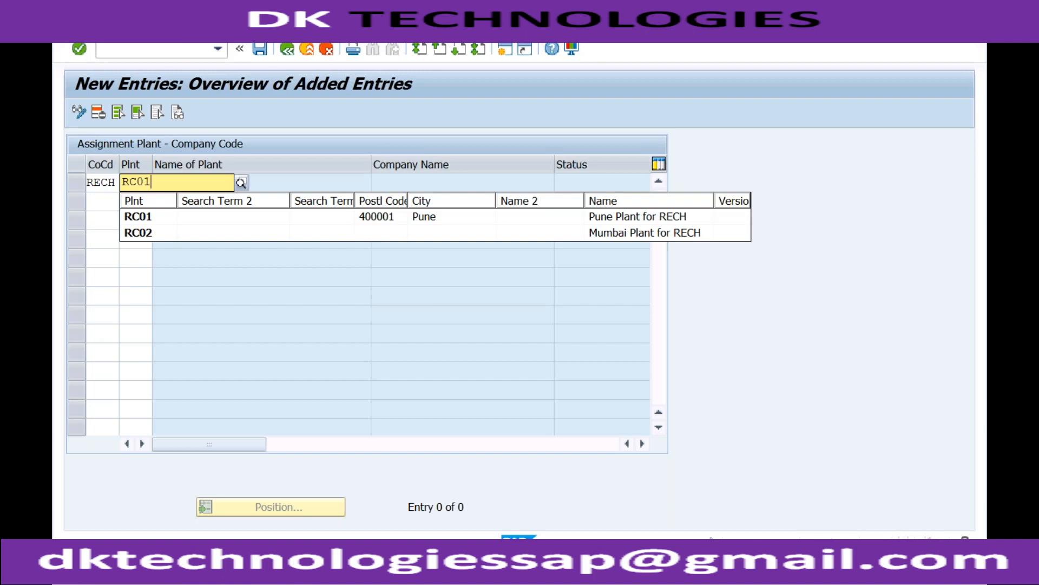
pyautogui.press('Return')
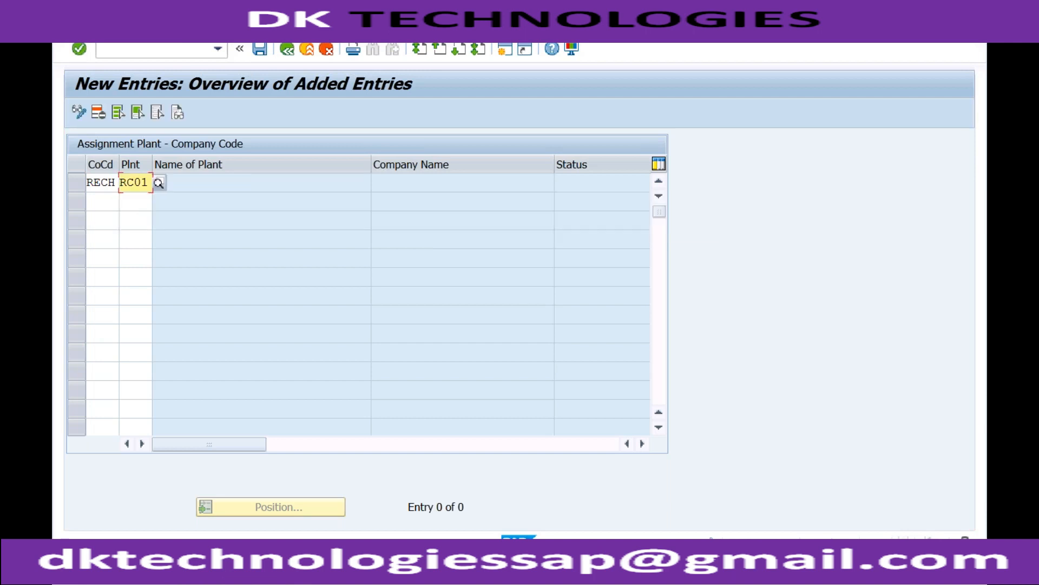
pyautogui.press('Return')
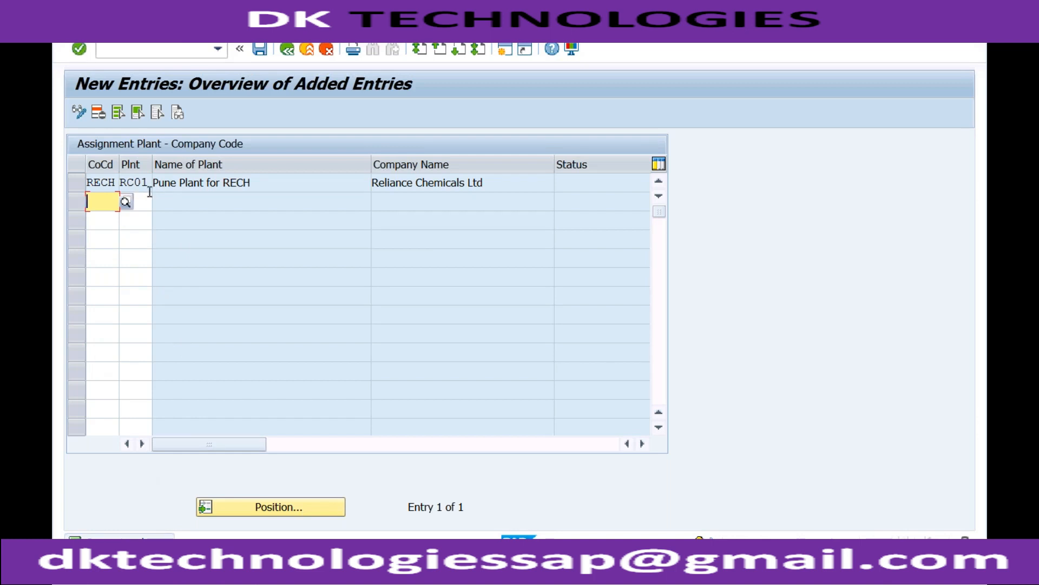
pyautogui.click(260, 50)
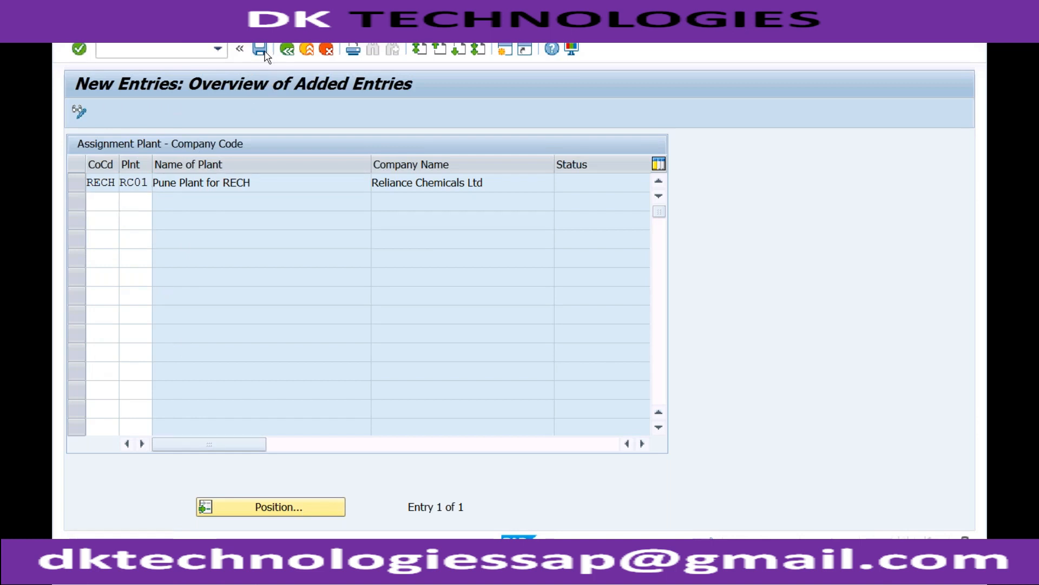
pyautogui.click(380, 307)
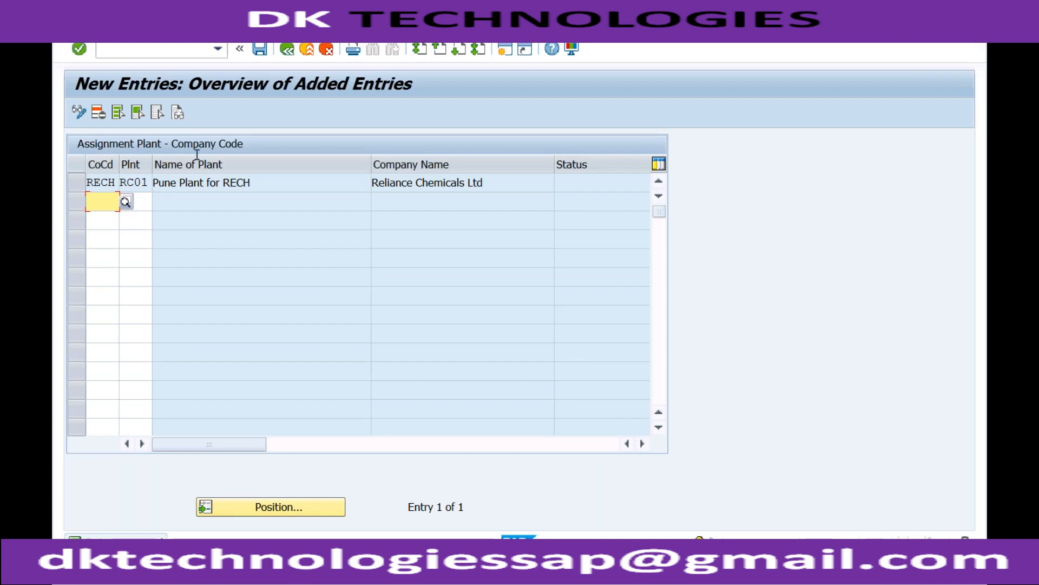
pyautogui.click(305, 560)
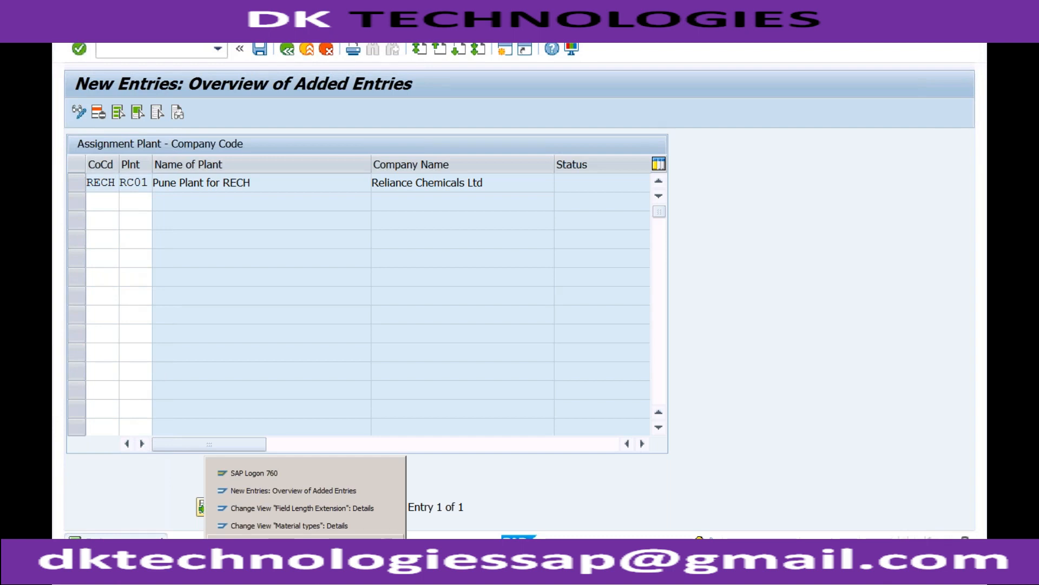
pyautogui.click(305, 543)
pyautogui.click(305, 561)
pyautogui.click(289, 489)
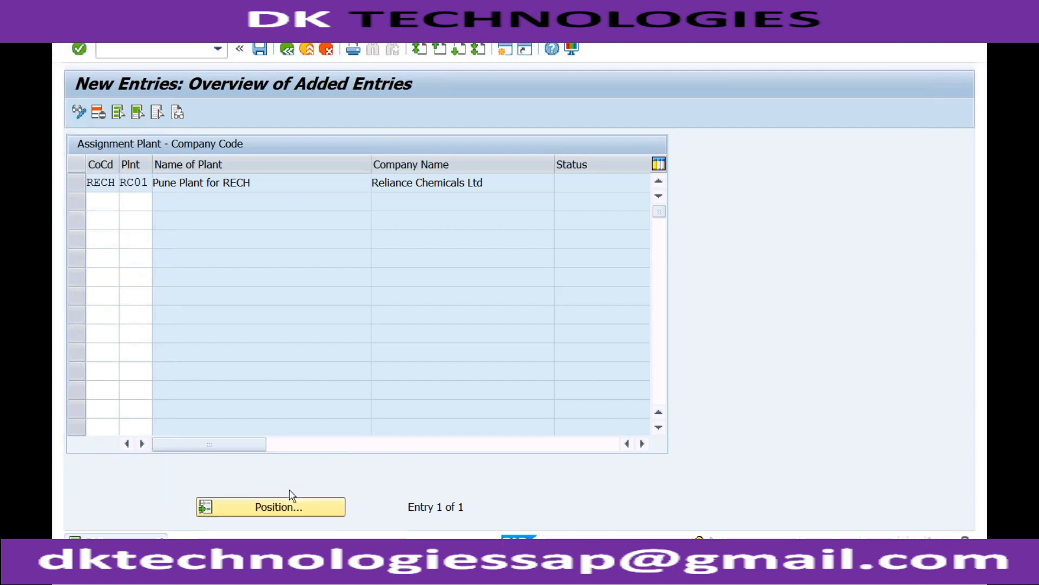
# - Start transaction /nmm01 and enter ALCOHOL as the material to create
pyautogui.click(166, 48)
pyautogui.write('/nmm01')
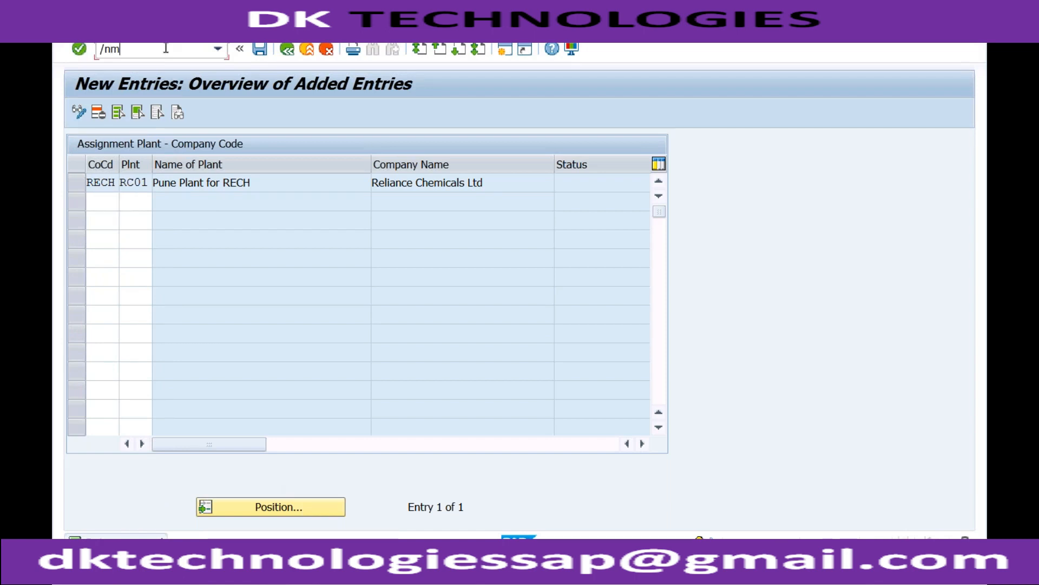
pyautogui.press('Return')
pyautogui.press('Down')
pyautogui.press('Return')
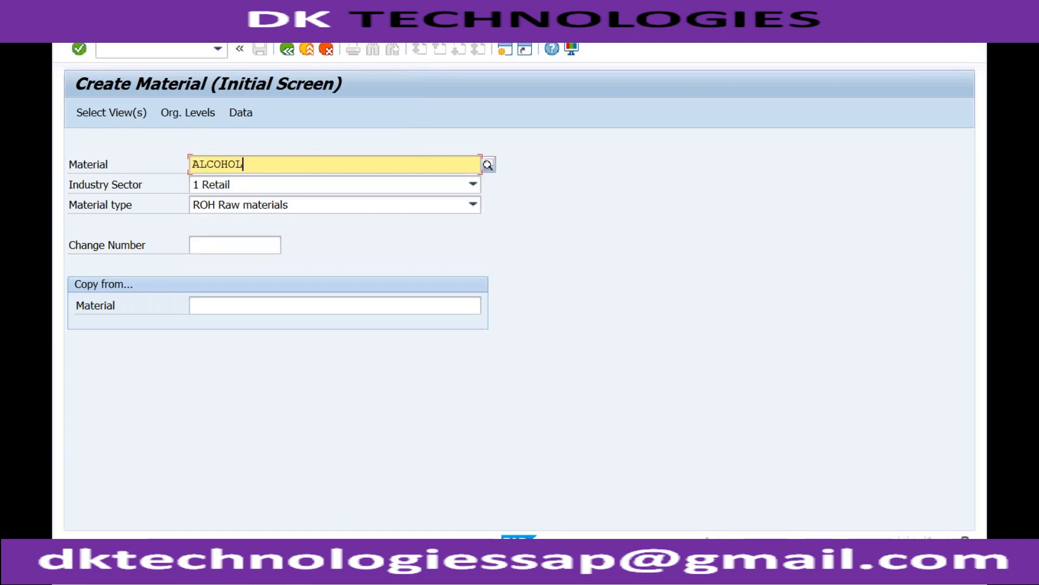
# - Set the industry sector to C Chemical industry and proceed to the material's view selection
pyautogui.click(213, 186)
pyautogui.press('Down')
pyautogui.press('Down')
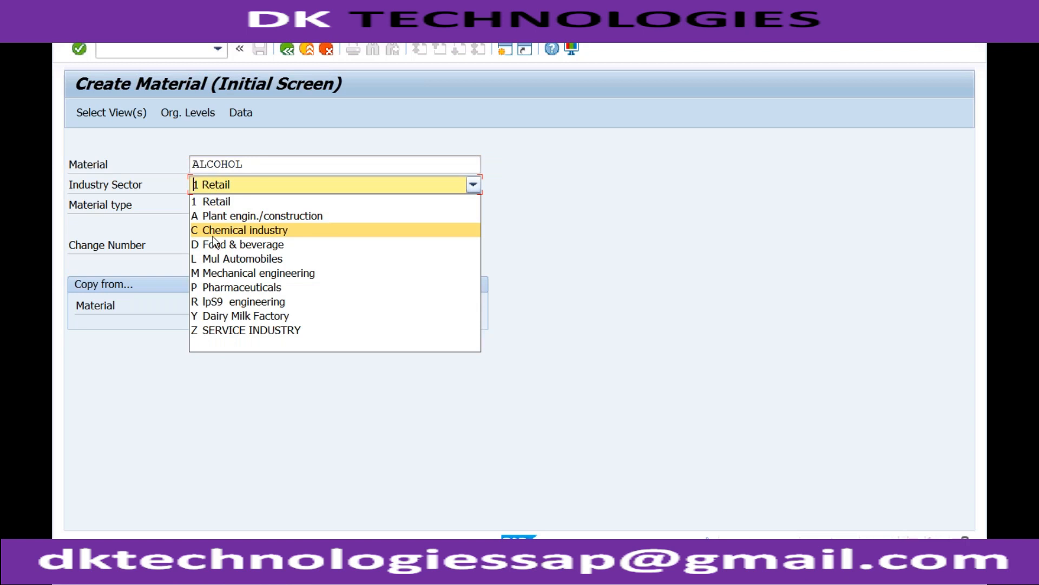
pyautogui.press('Return')
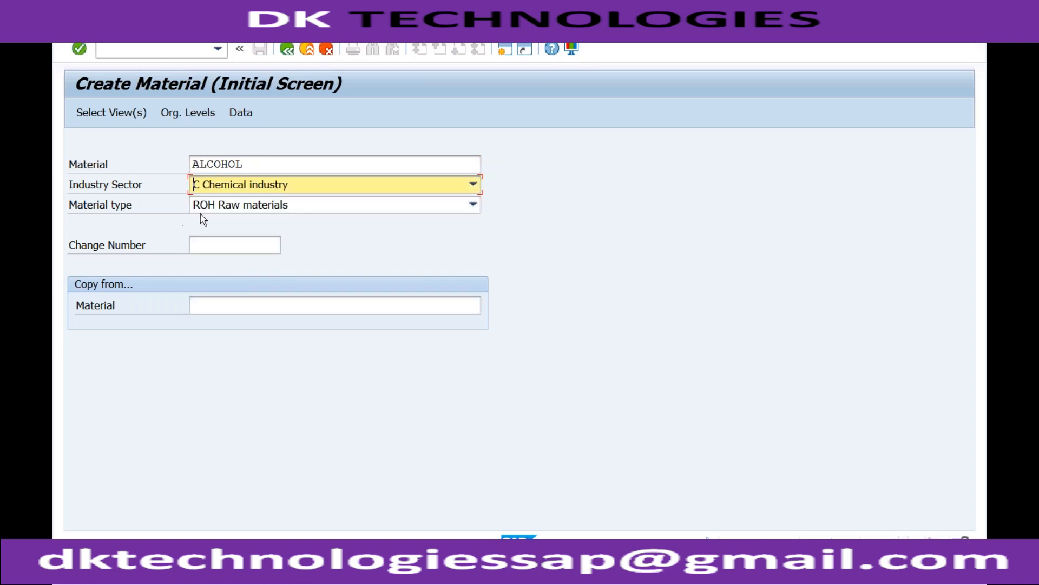
pyautogui.press('Return')
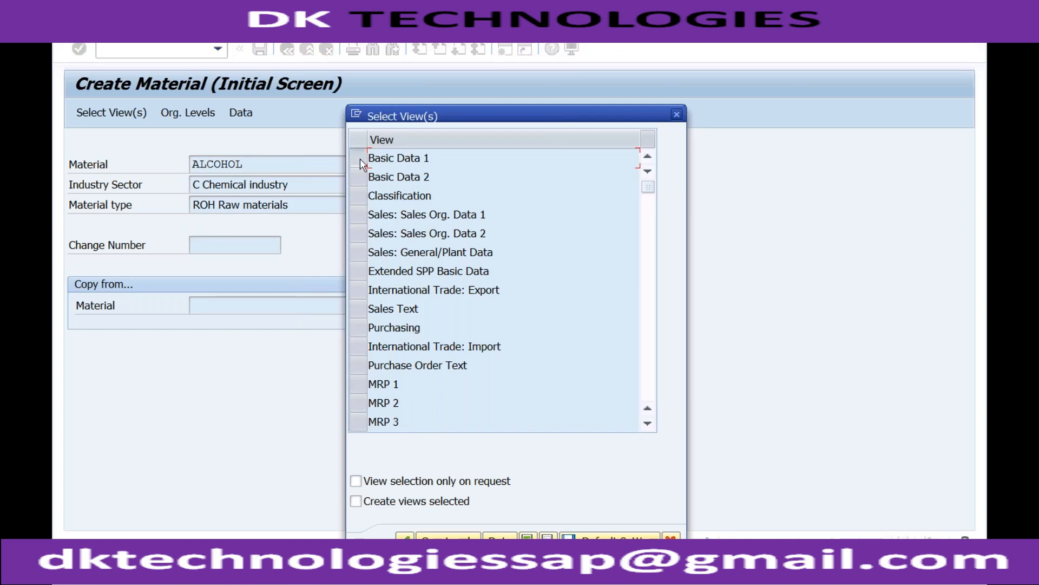
# - Select the views Basic Data 1 and 2, Purchasing, General Plant Data / Storage 1 and 2, and Accounting 1, and confirm the selection
pyautogui.click(359, 158)
pyautogui.click(360, 179)
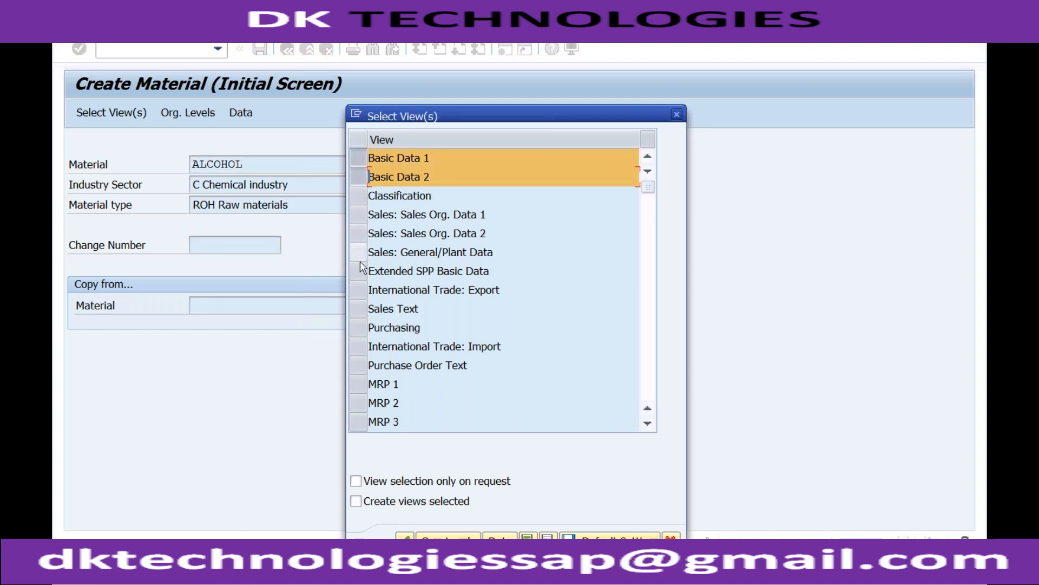
pyautogui.click(359, 328)
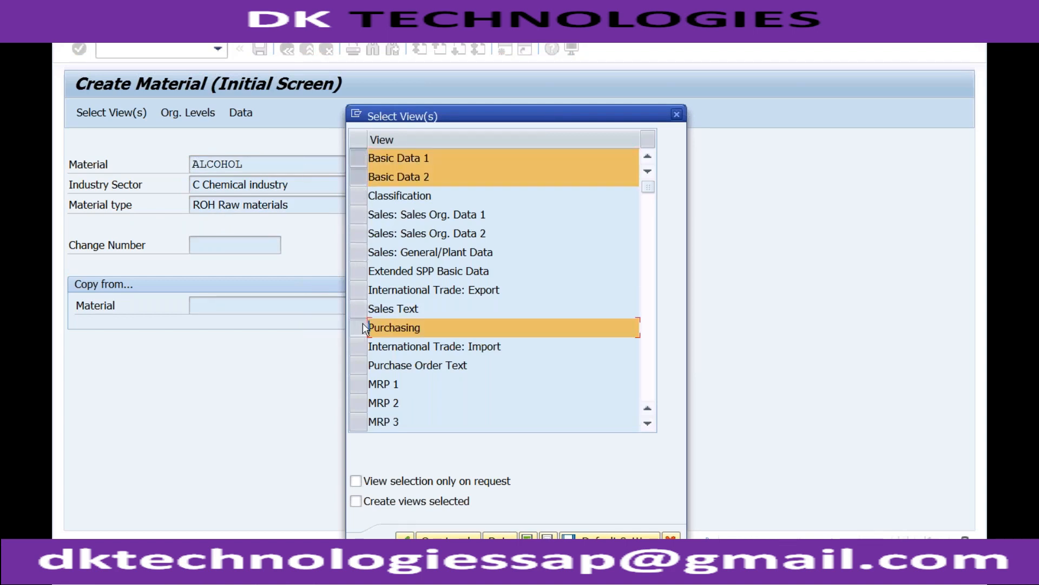
pyautogui.click(651, 312)
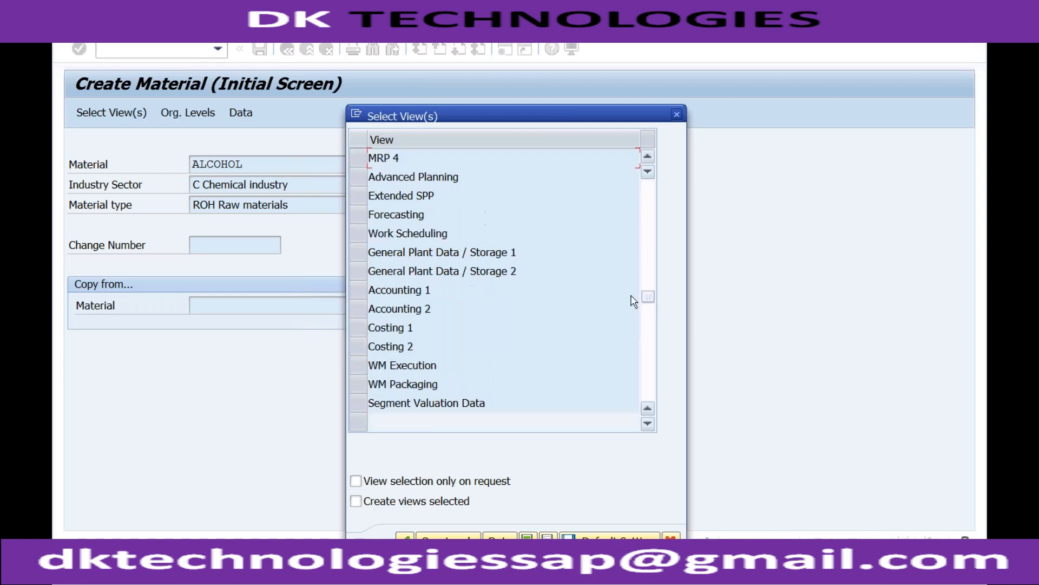
pyautogui.click(360, 252)
pyautogui.click(360, 271)
pyautogui.click(357, 291)
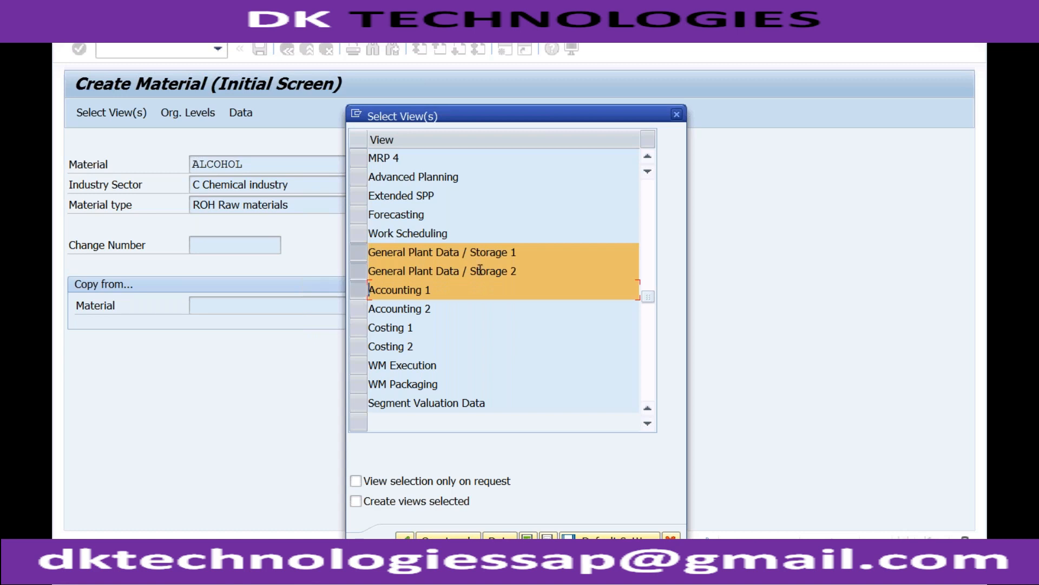
pyautogui.click(652, 223)
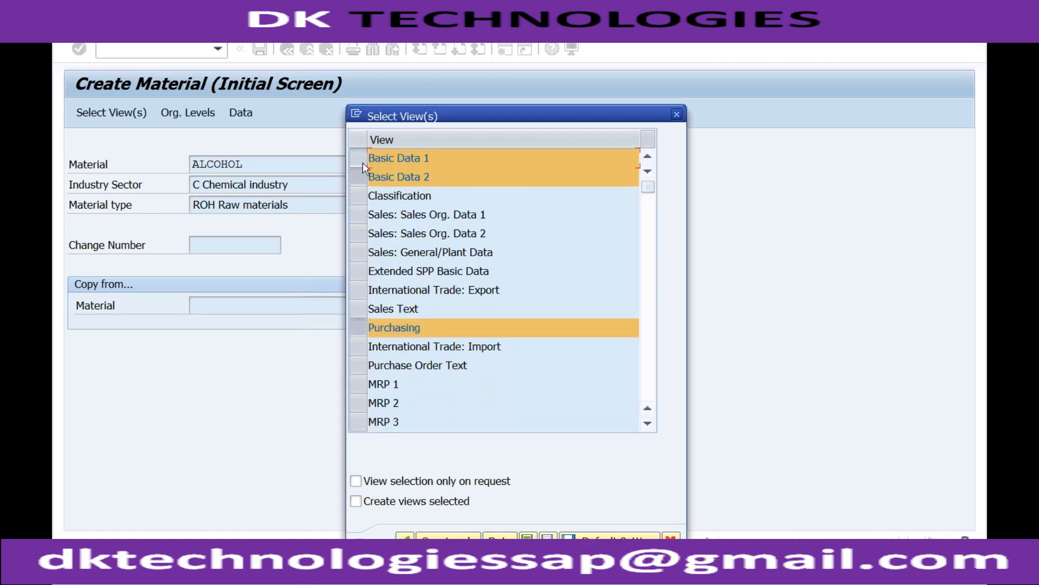
pyautogui.click(442, 157)
pyautogui.click(404, 536)
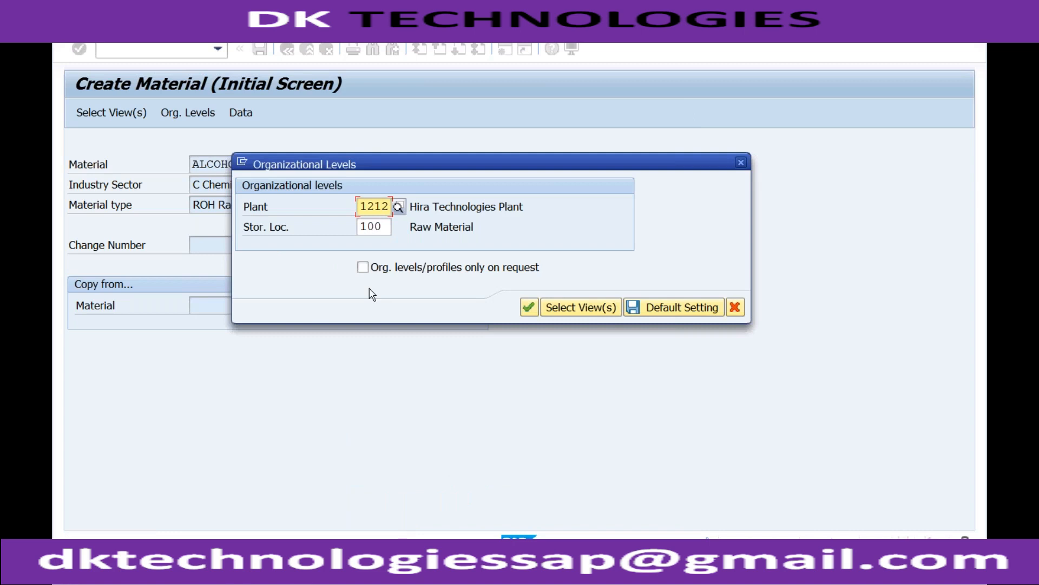
# - Enter plant rc01 and storage location S001 as organizational levels and try to save them as the default setting
pyautogui.moveTo(359, 206); pyautogui.dragTo(390, 205)
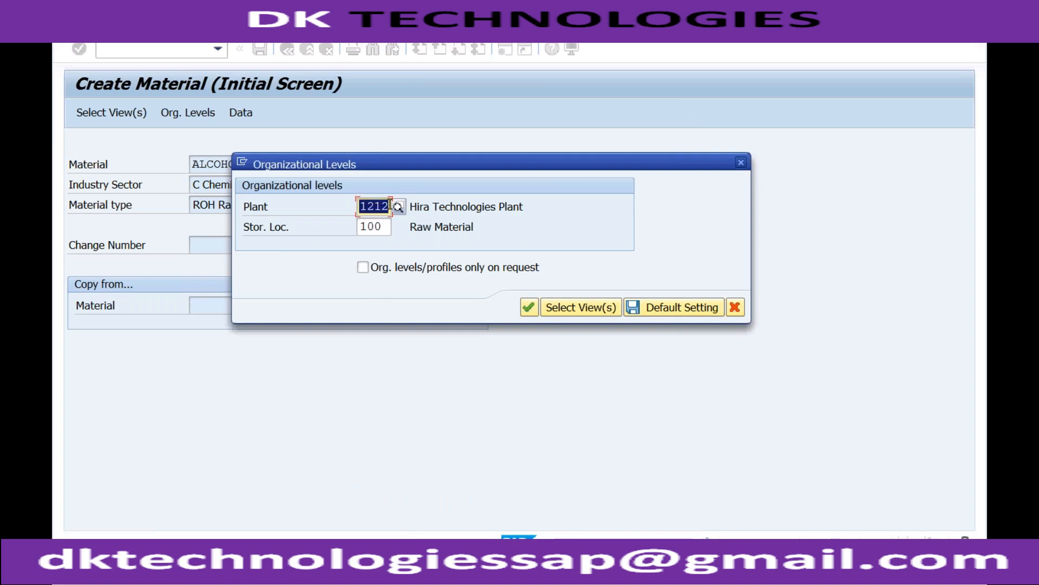
pyautogui.write('rc01')
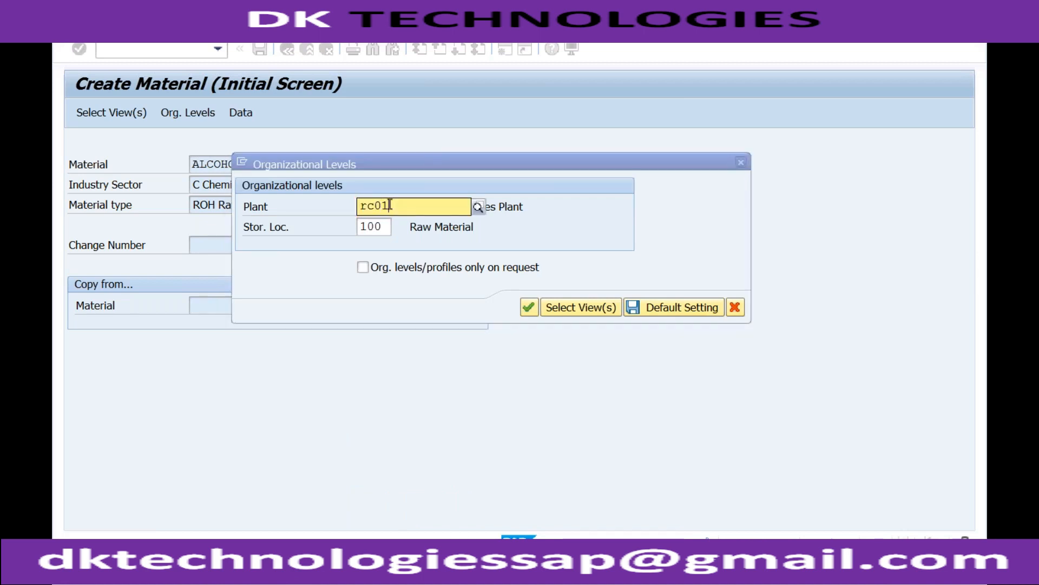
pyautogui.press('Tab')
pyautogui.write('S001')
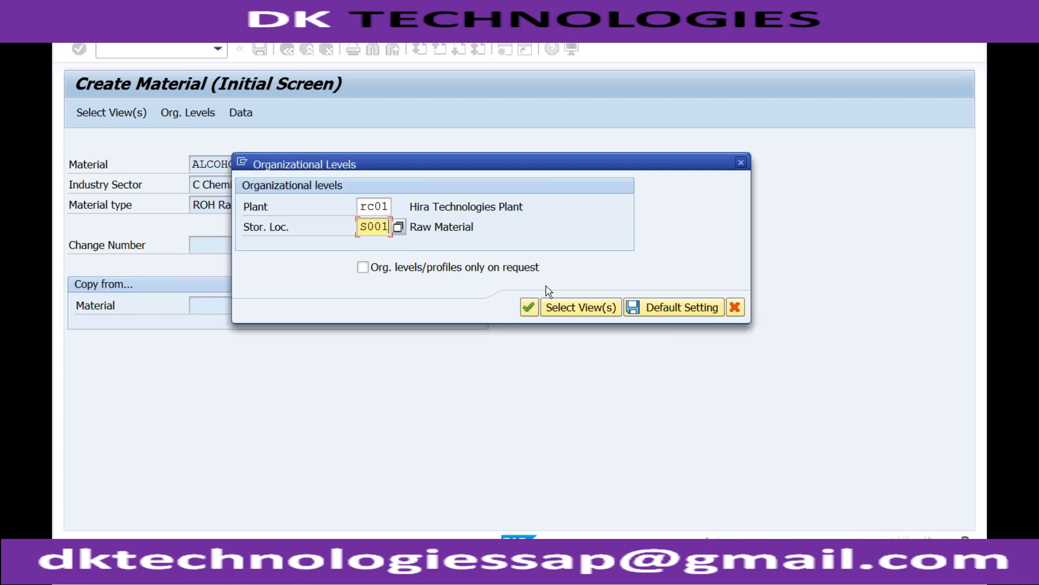
pyautogui.click(658, 306)
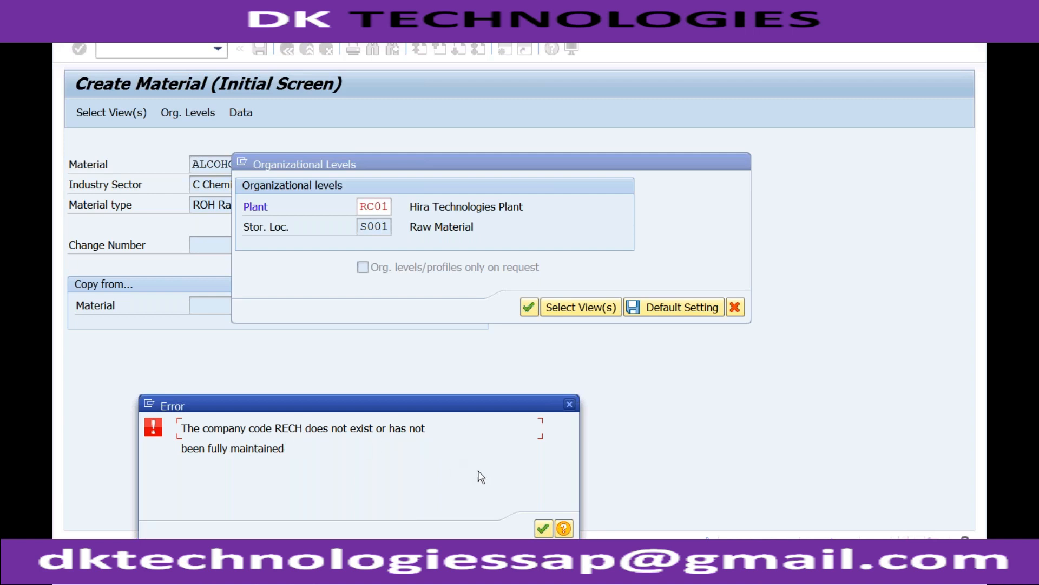
# - Open the company code error's help and follow its define, copy, delete, check procedure to Edit Company Code Data
pyautogui.click(566, 529)
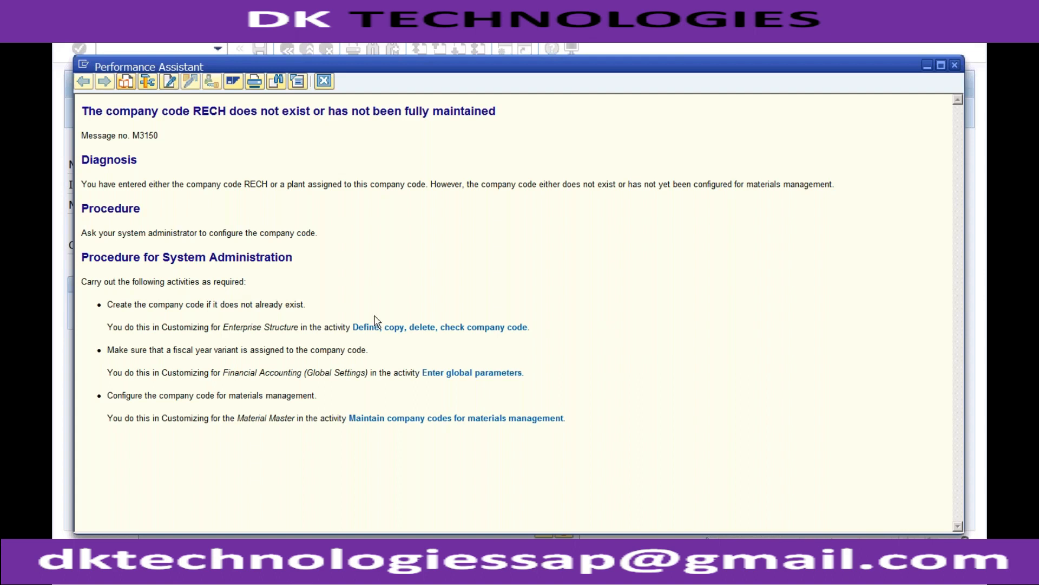
pyautogui.click(414, 327)
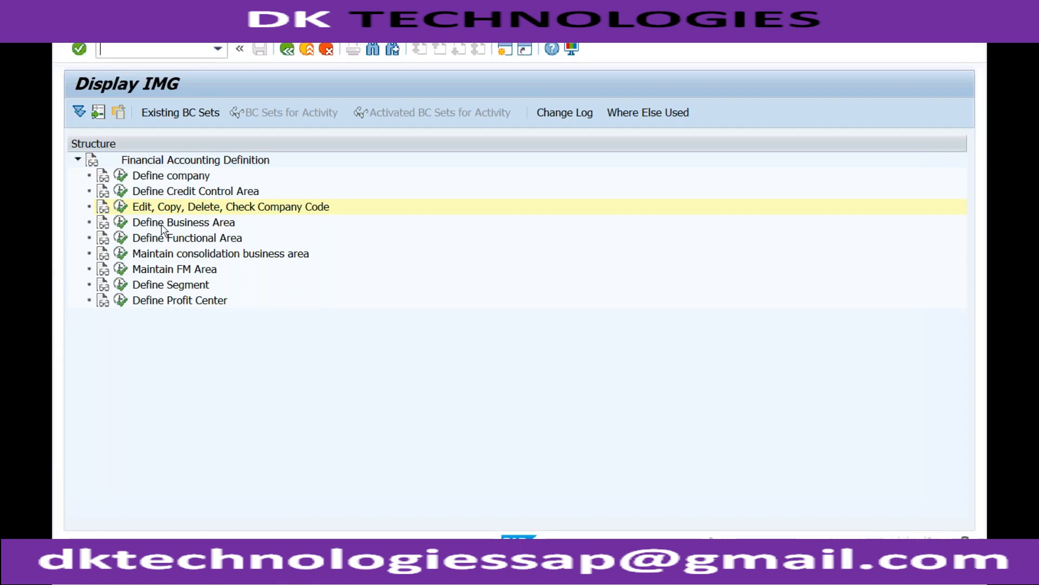
pyautogui.click(121, 208)
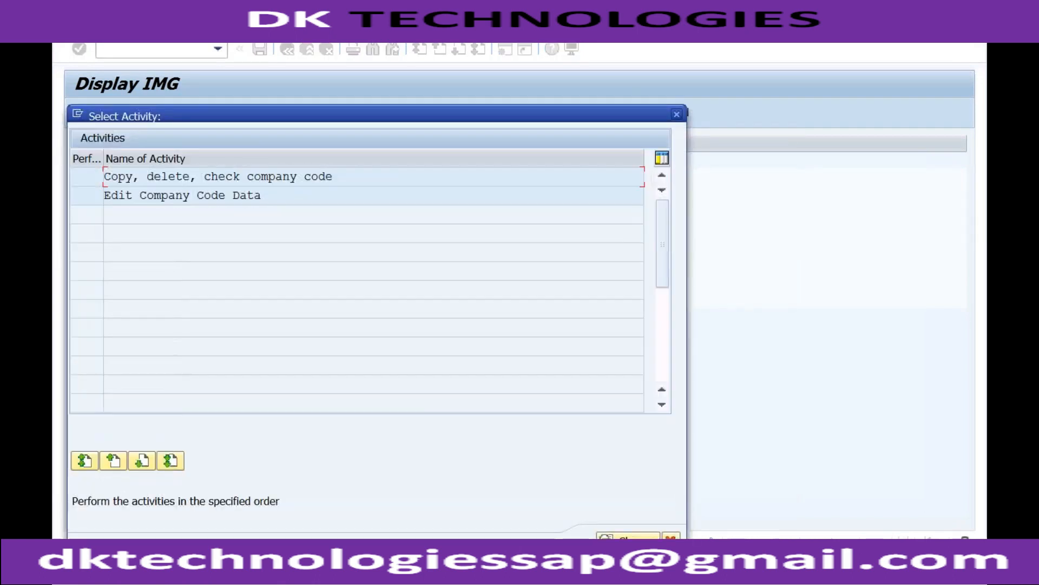
pyautogui.doubleClick(168, 195)
# - Position the company code list at rech to check that it exists, and return to the error's help text
pyautogui.click(271, 507)
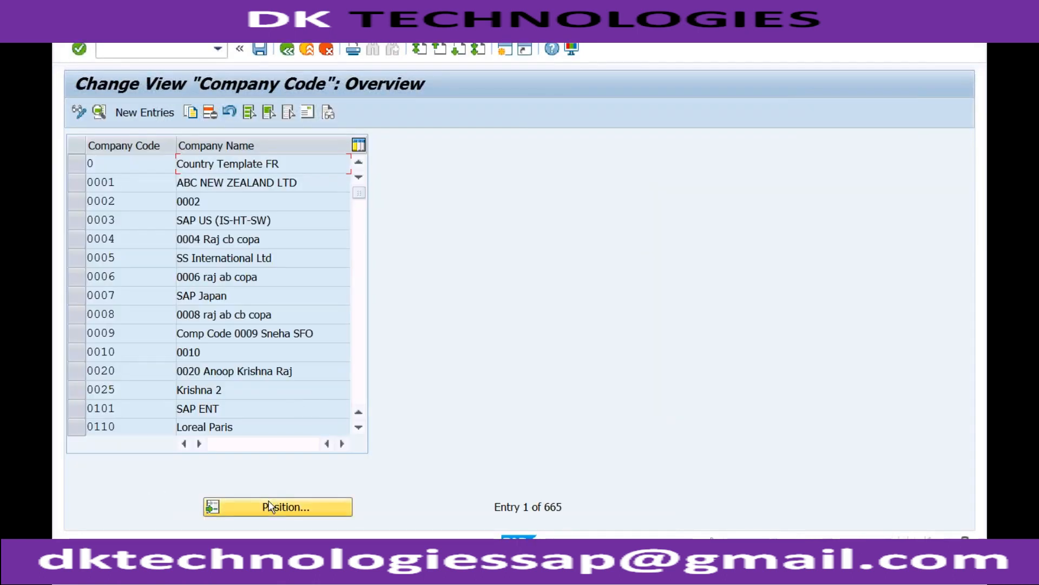
pyautogui.write('rech')
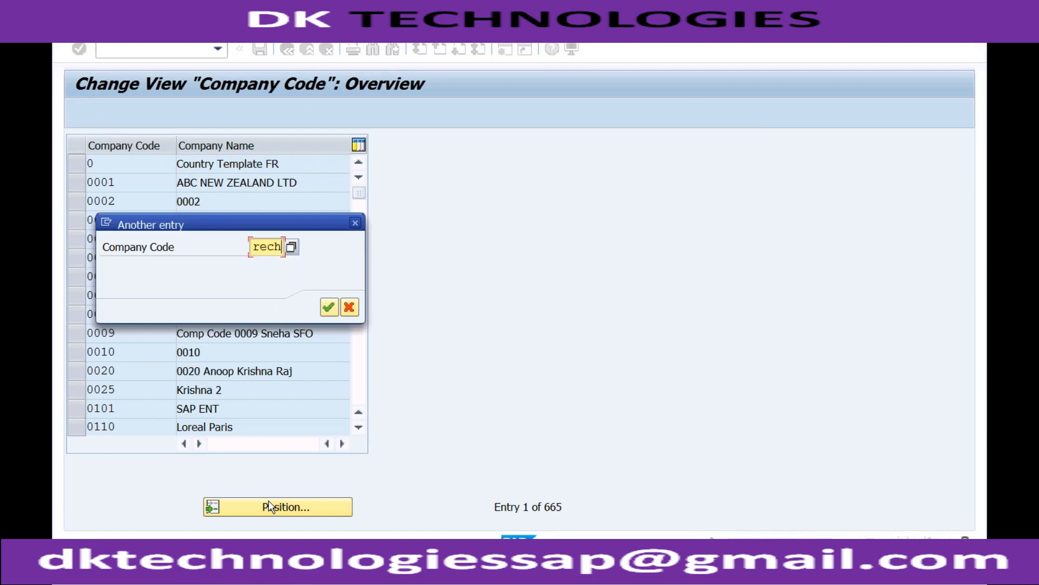
pyautogui.press('Return')
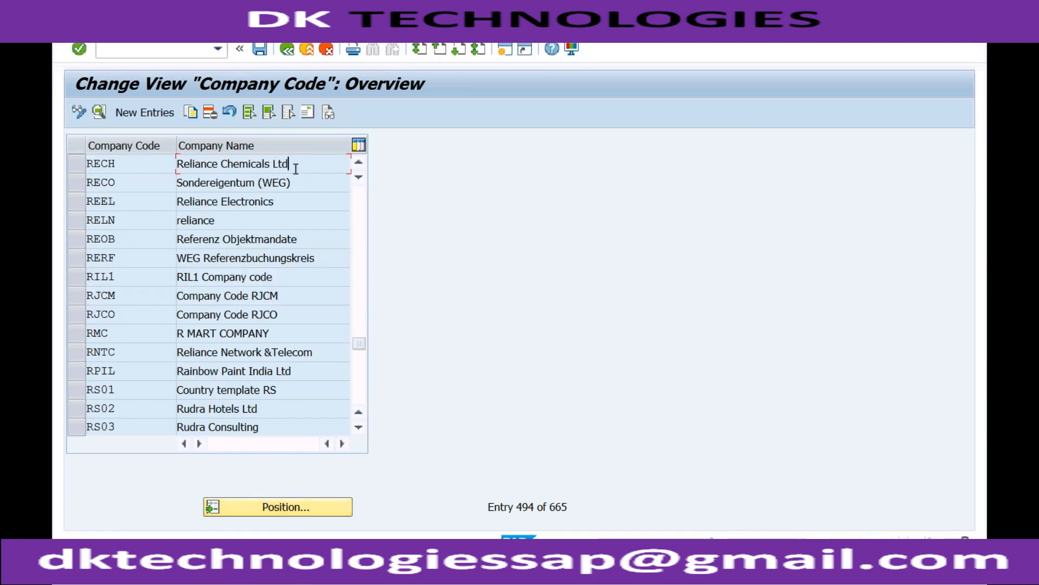
pyautogui.click(288, 50)
pyautogui.click(677, 114)
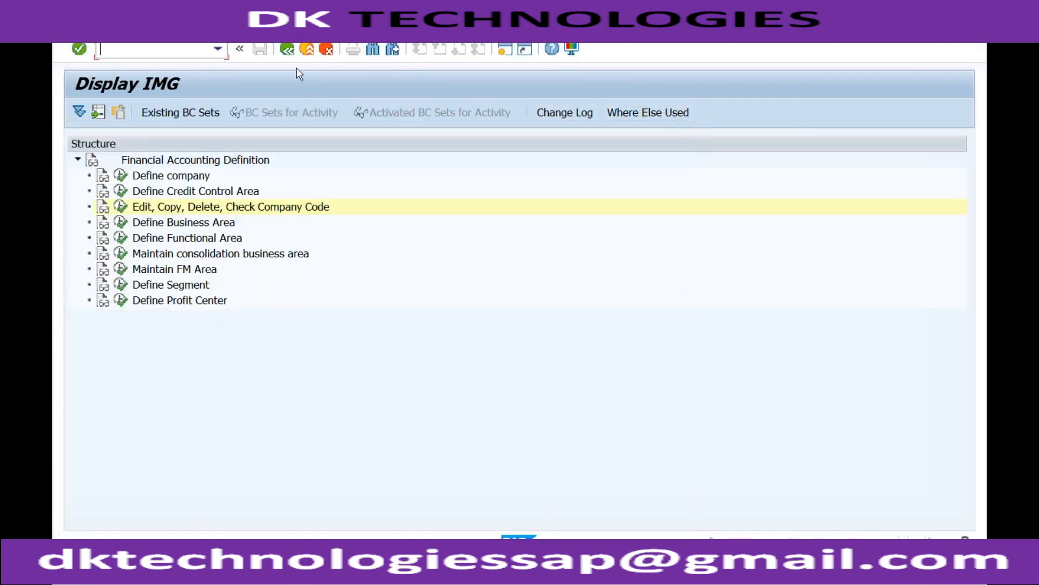
pyautogui.click(287, 49)
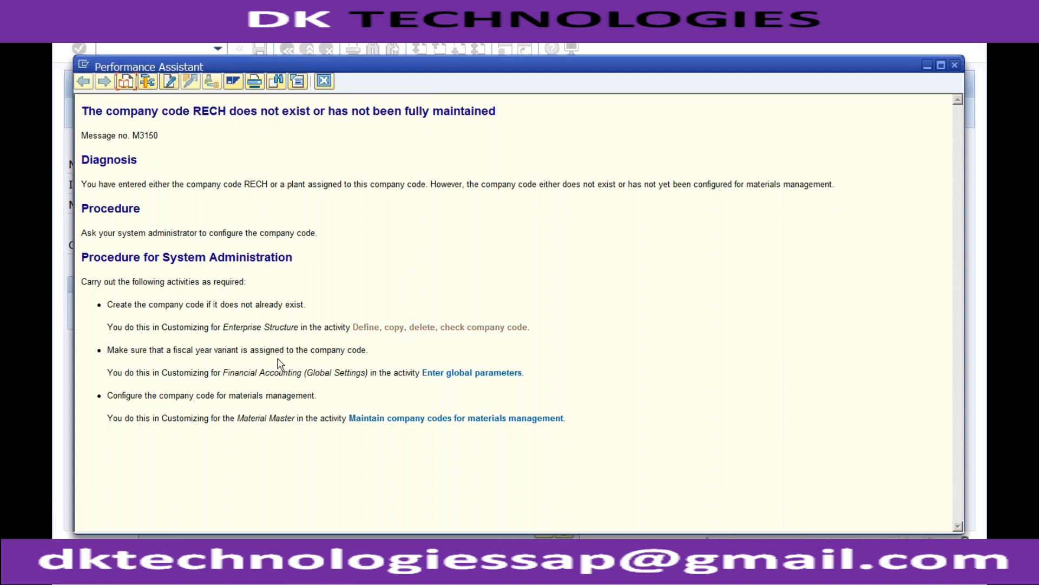
# - Open Enter Global Parameters from the help's fiscal year variant procedure and position the company code list at rech
pyautogui.moveTo(150, 350); pyautogui.dragTo(374, 353)
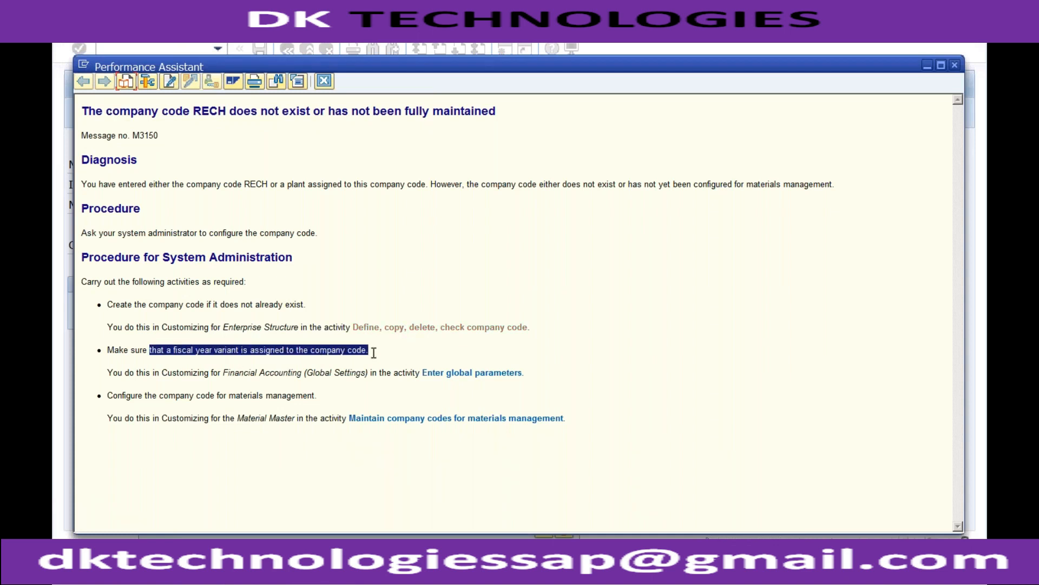
pyautogui.click(460, 374)
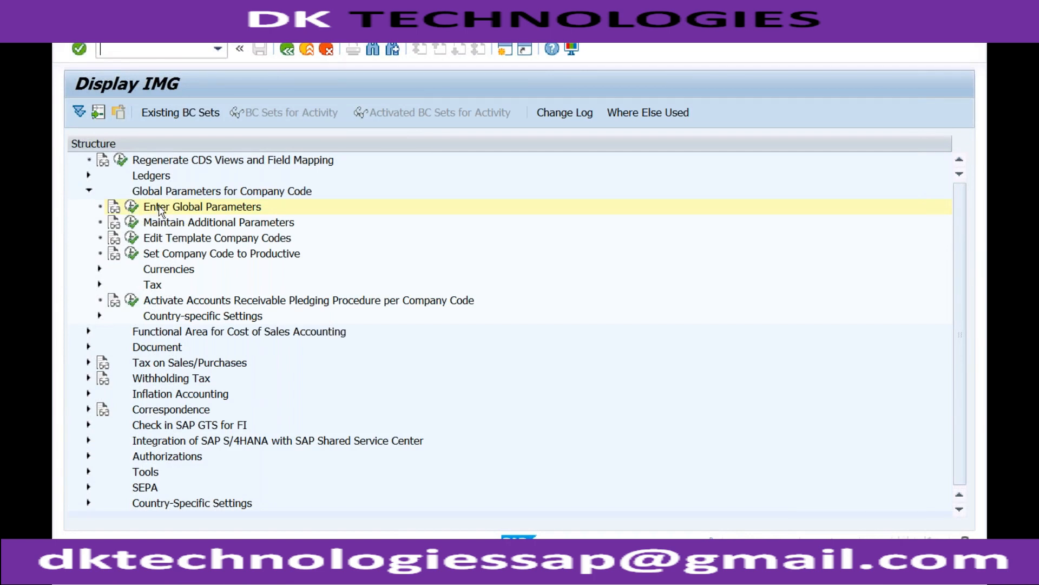
pyautogui.click(133, 209)
pyautogui.click(362, 507)
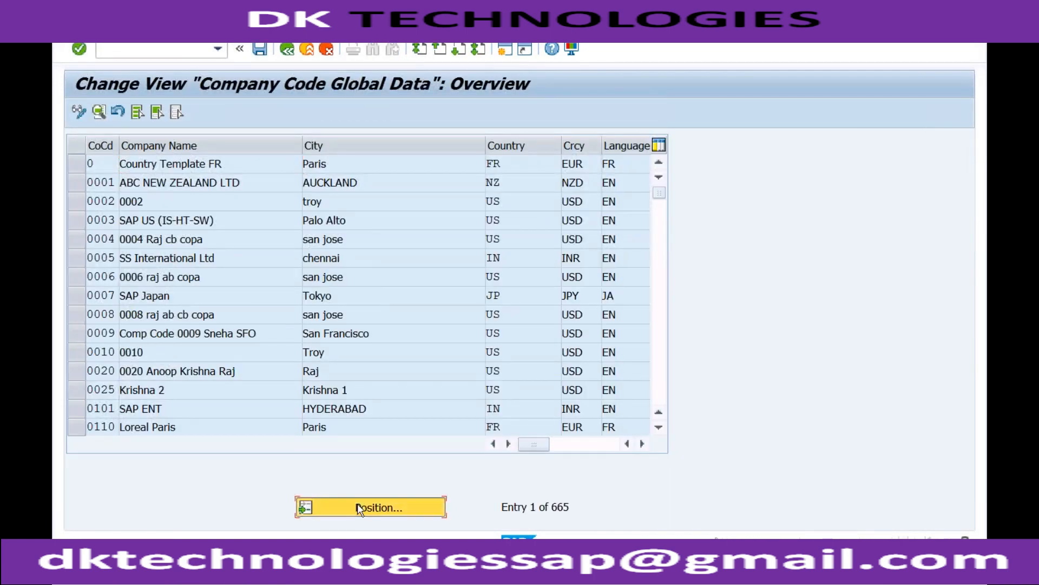
pyautogui.write('rech')
pyautogui.press('Return')
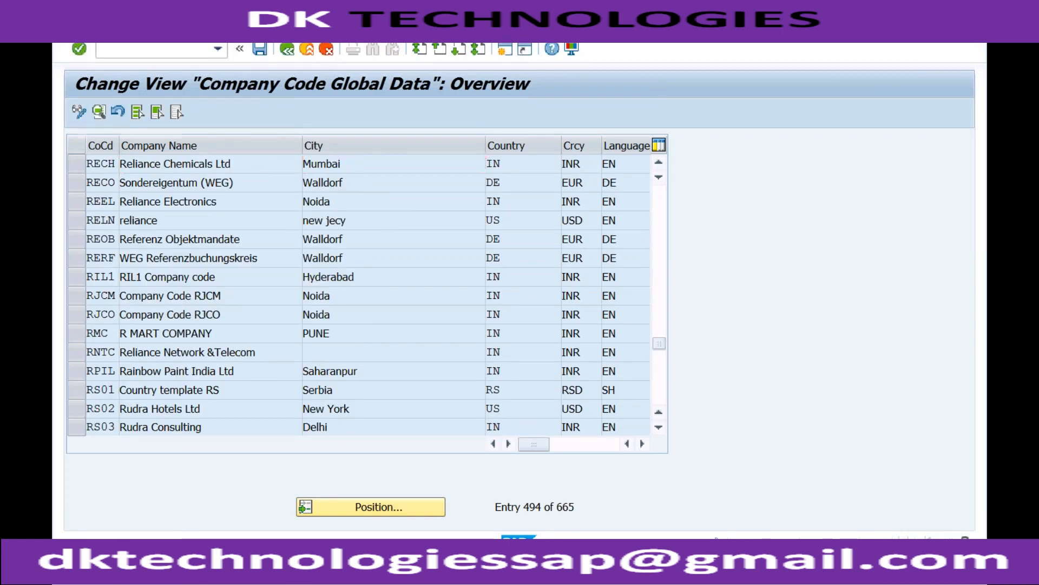
# - Open the global data of company code RECH, check its Fiscal Year Variant field, and return to the error's help text
pyautogui.doubleClick(354, 164)
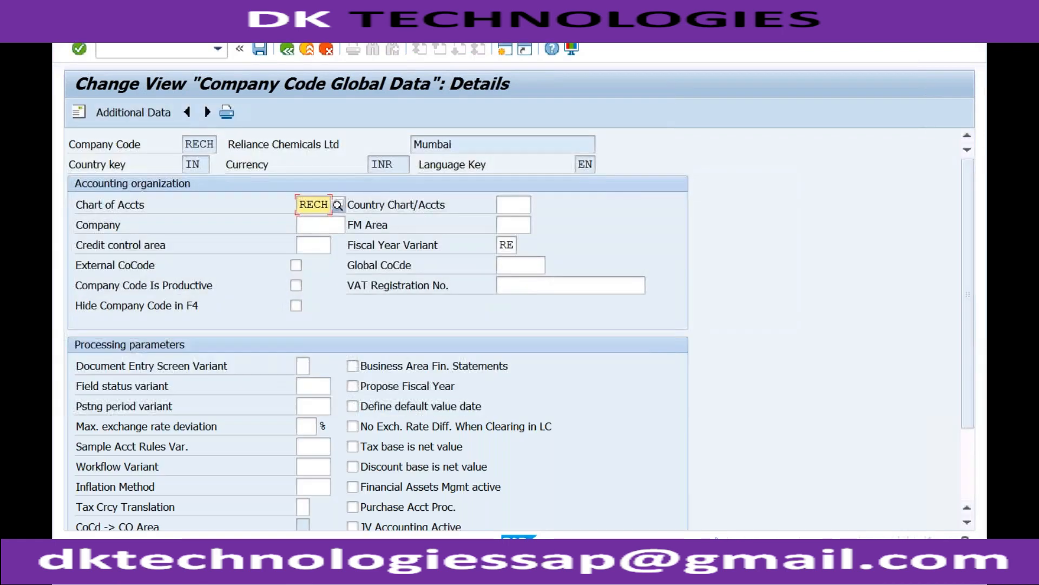
pyautogui.doubleClick(507, 244)
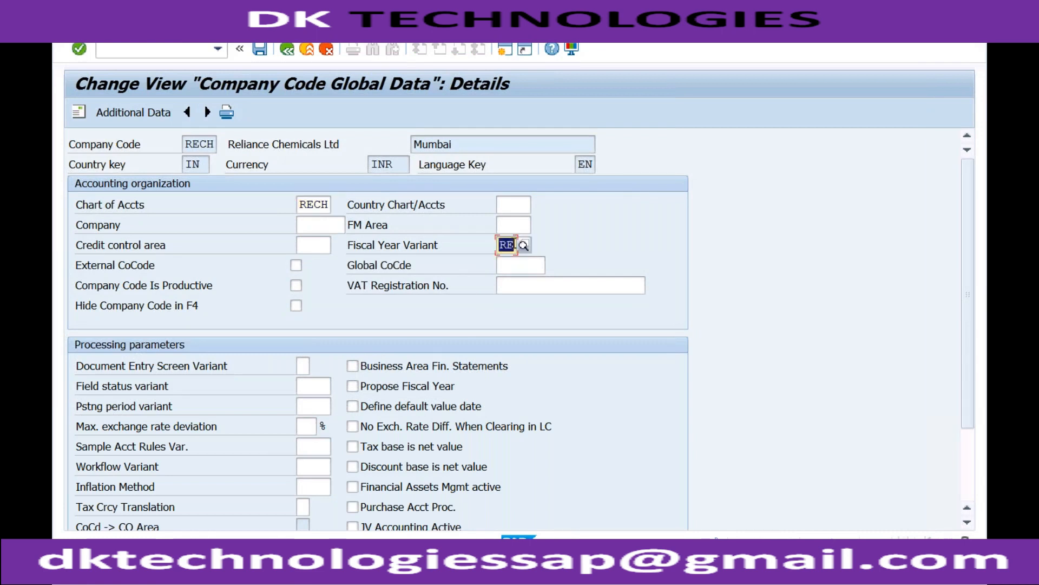
pyautogui.click(287, 50)
pyautogui.click(291, 58)
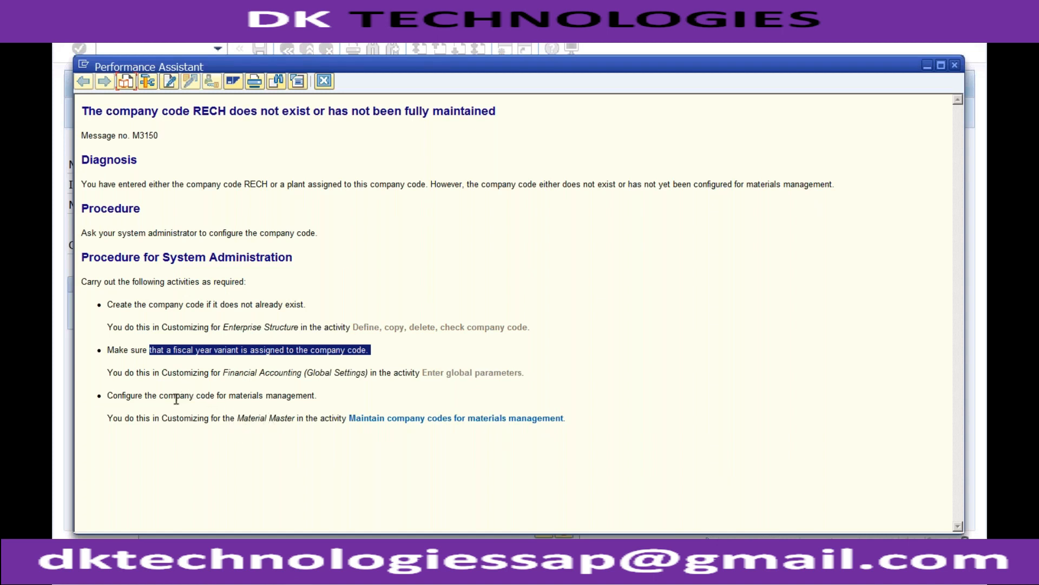
# - Review the help's procedure for configuring the company code for materials management, then close the help, the error and the Organizational Levels dialog
pyautogui.moveTo(159, 395); pyautogui.dragTo(314, 395)
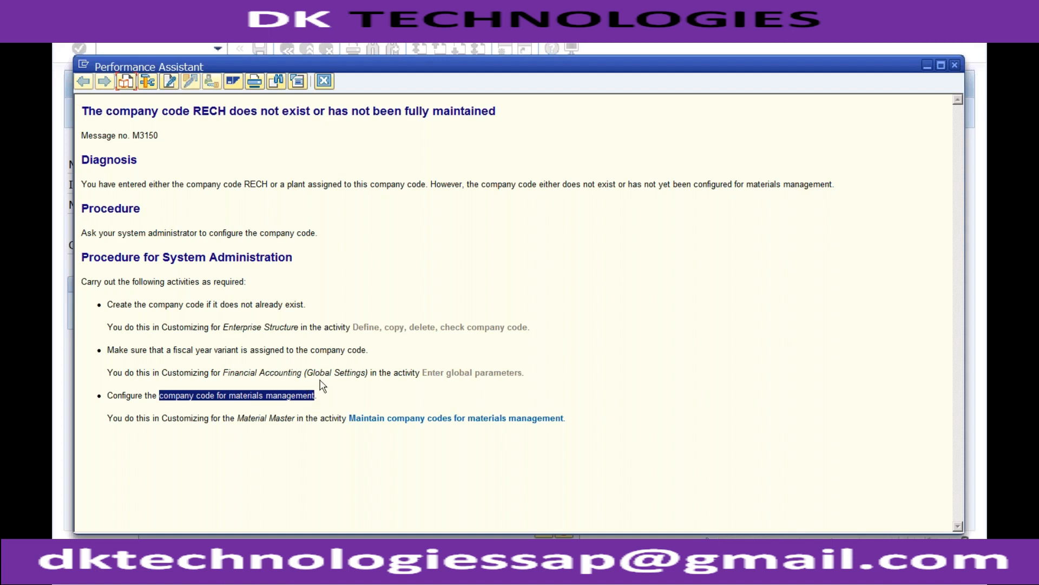
pyautogui.click(373, 420)
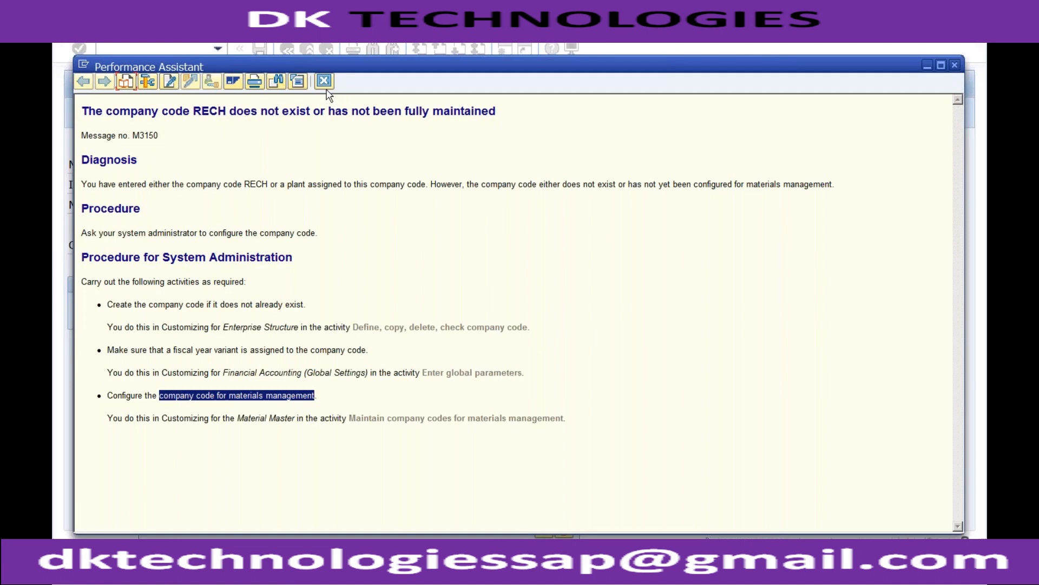
pyautogui.click(324, 82)
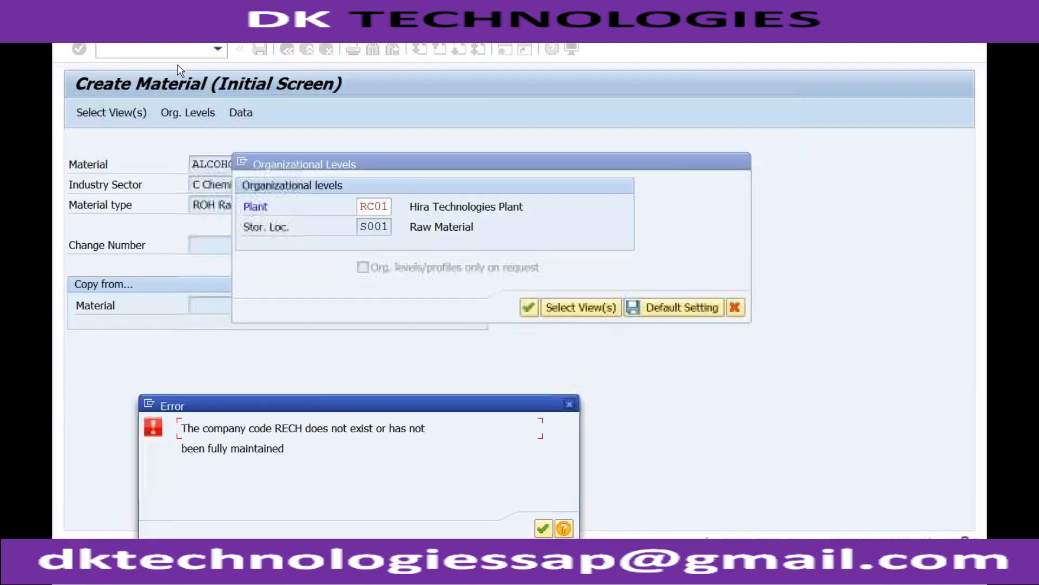
pyautogui.click(543, 527)
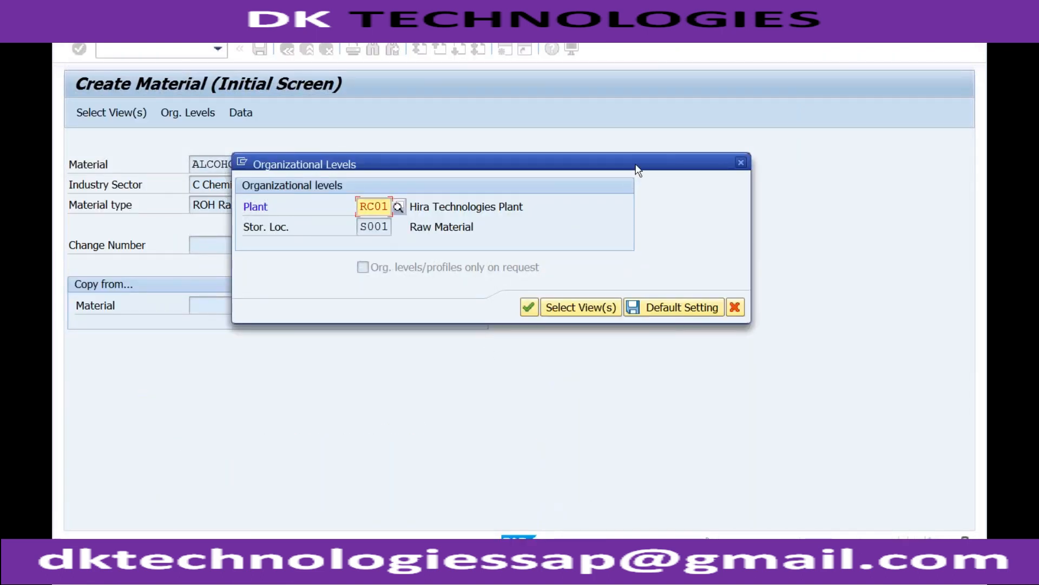
pyautogui.moveTo(672, 160); pyautogui.dragTo(492, 135)
pyautogui.click(558, 140)
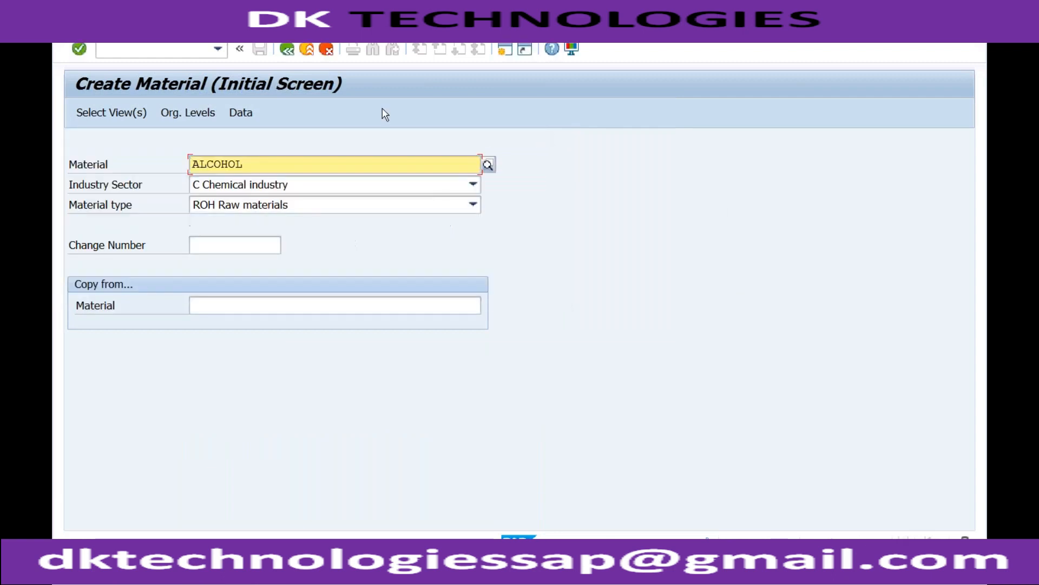
# - Start transaction /nspro and display the SAP Reference IMG
pyautogui.click(181, 48)
pyautogui.write('/nspro')
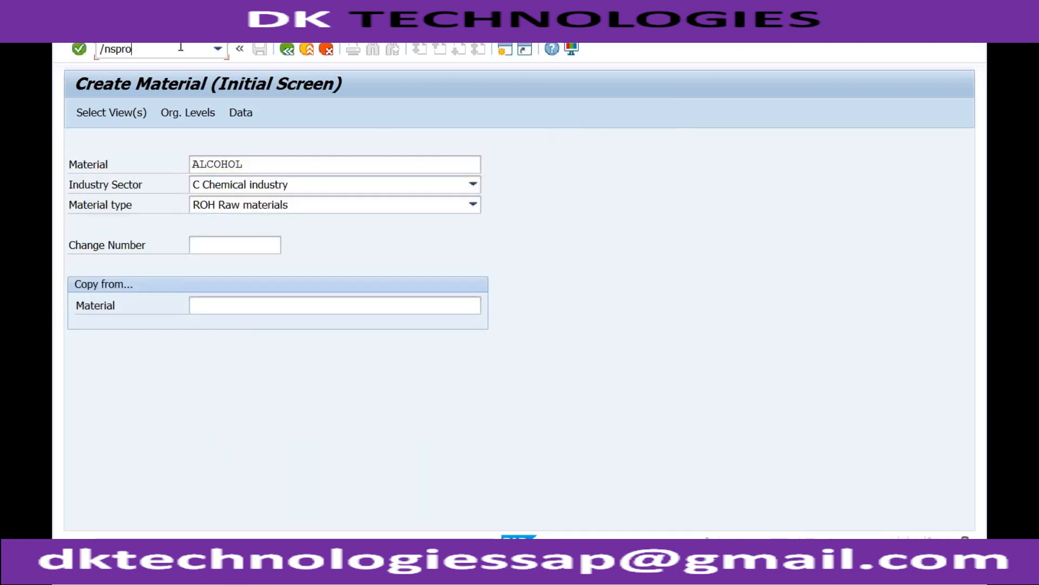
pyautogui.press('Return')
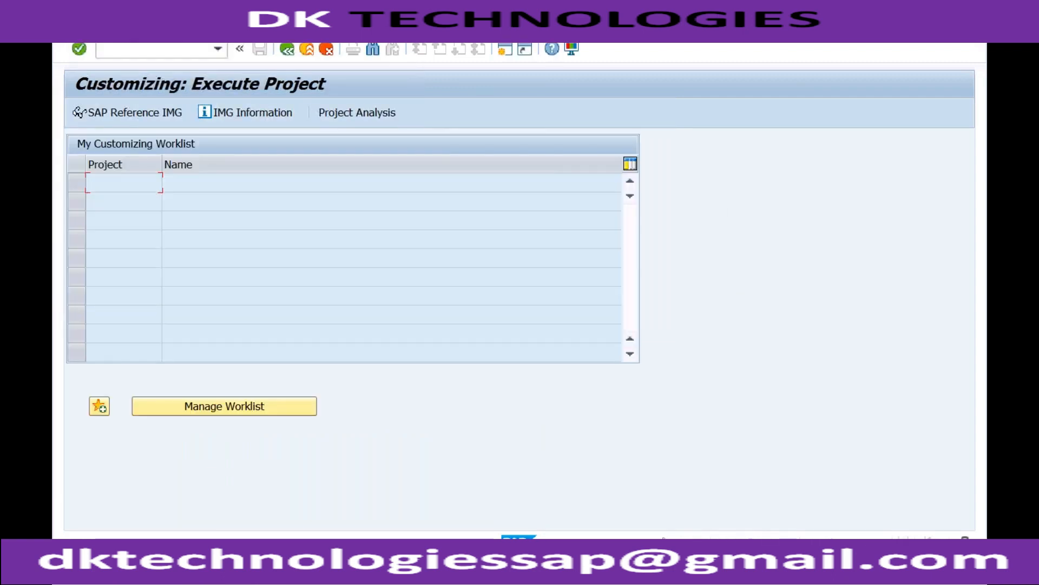
pyautogui.click(162, 113)
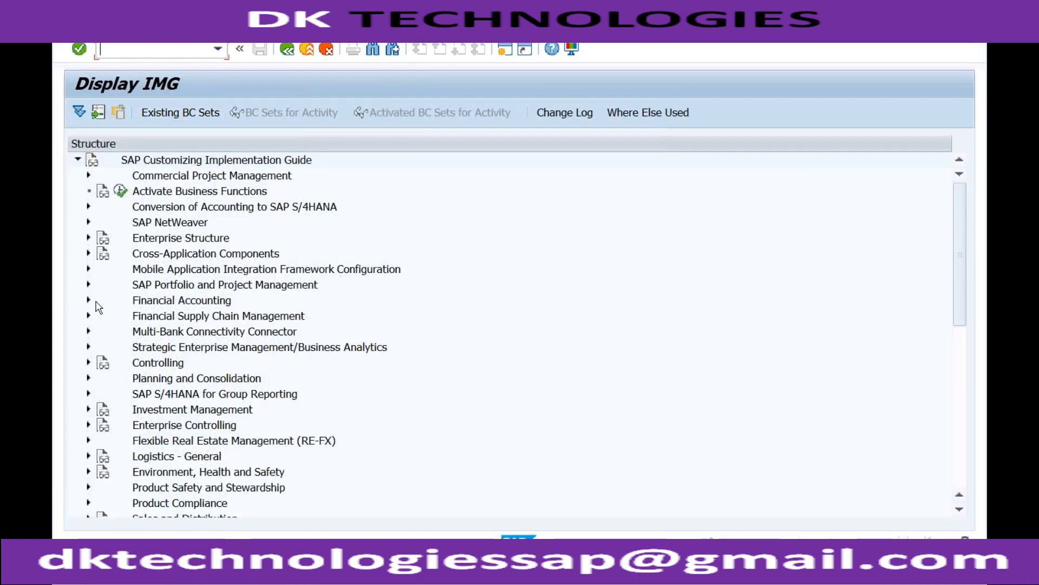
# - Under Logistics - General, Material Master, Basic Settings, execute the activity Maintain Company Codes for Materials Management
pyautogui.click(89, 456)
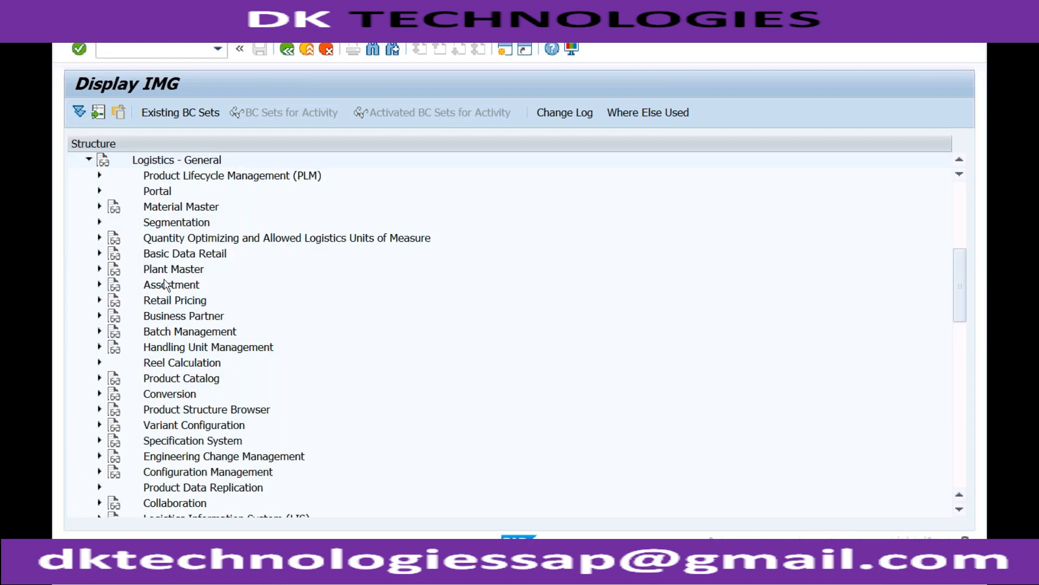
pyautogui.click(156, 209)
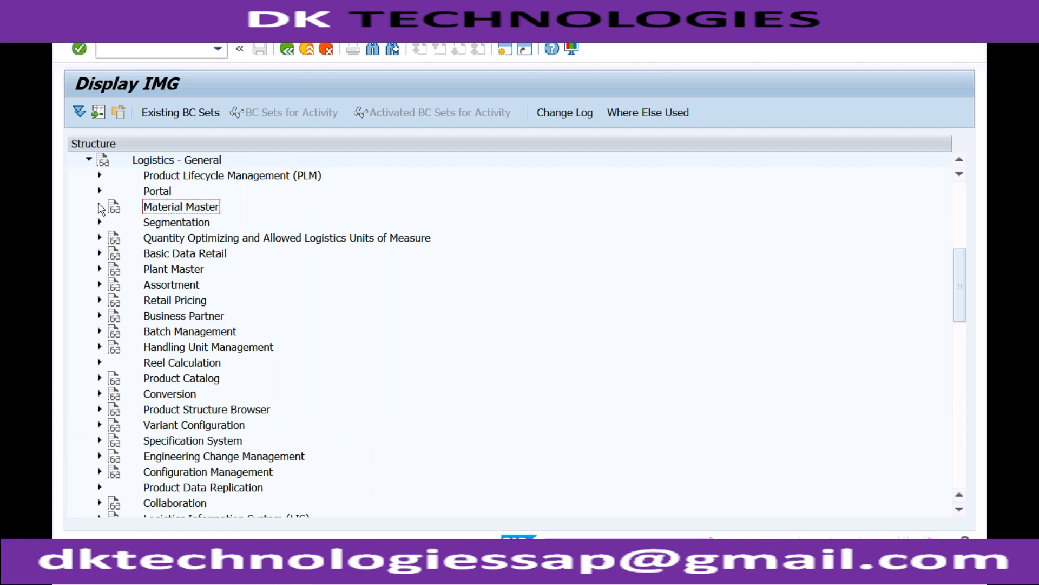
pyautogui.click(100, 207)
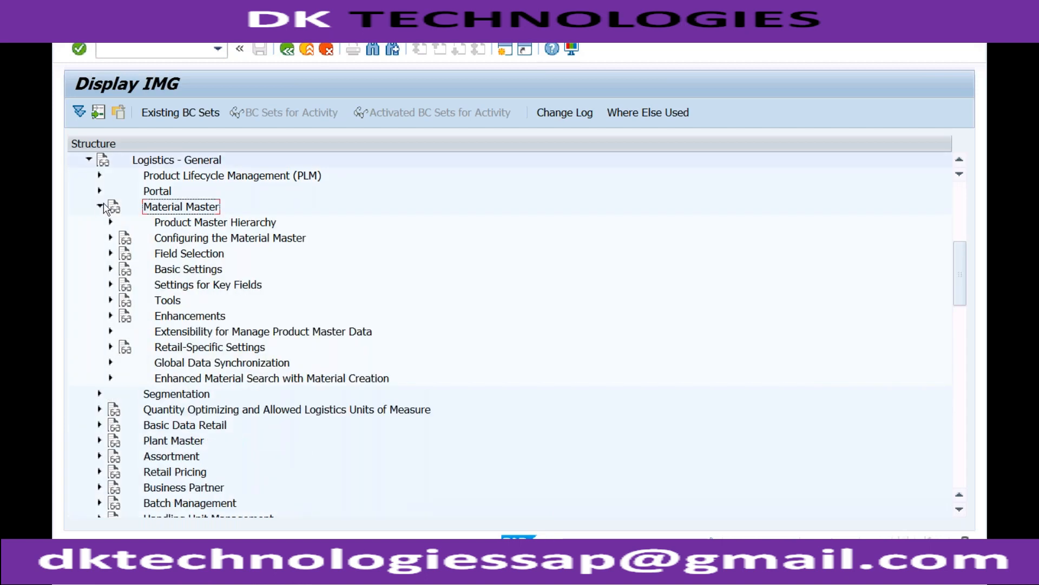
pyautogui.click(111, 269)
pyautogui.click(213, 319)
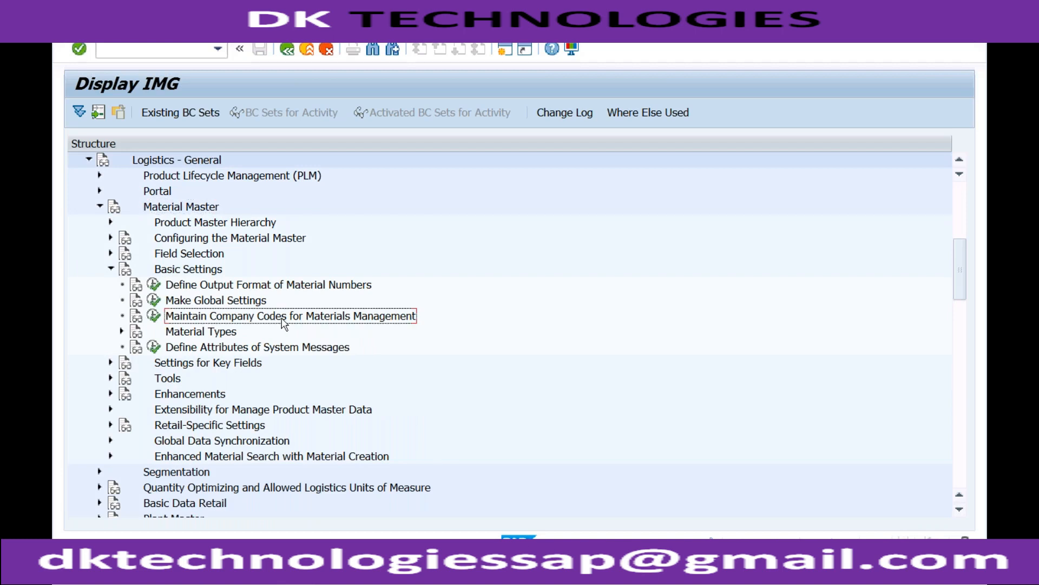
pyautogui.click(155, 317)
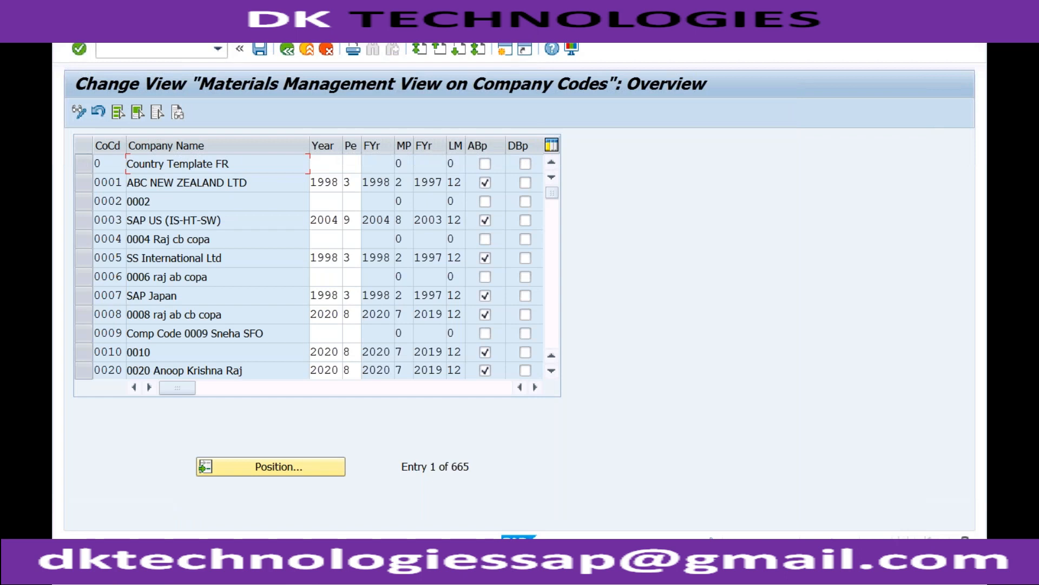
# - Position the materials management company code list at rech and go to the Year field of the Reliance Chemicals Ltd row
pyautogui.click(253, 476)
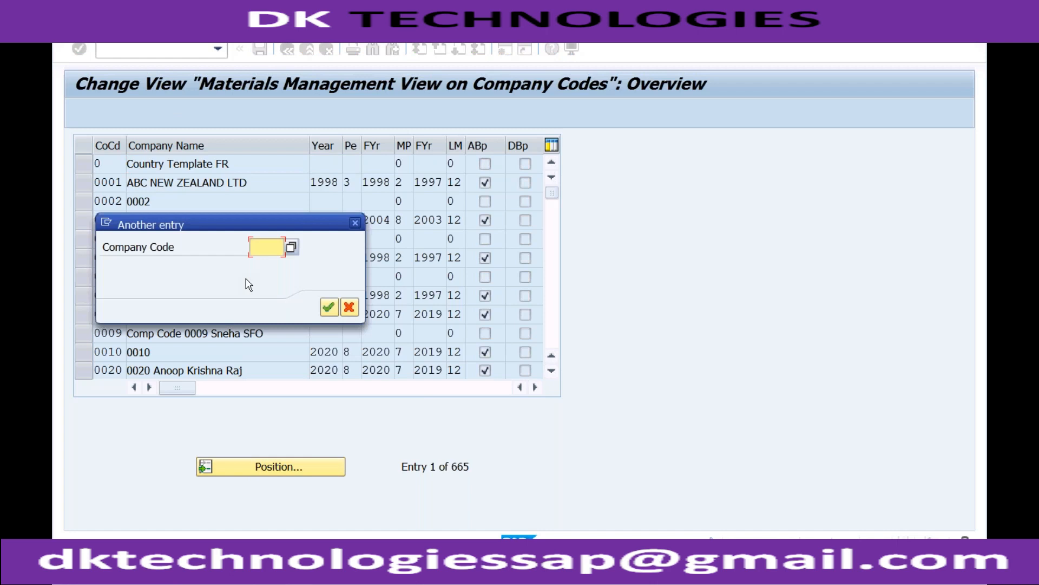
pyautogui.write('rech')
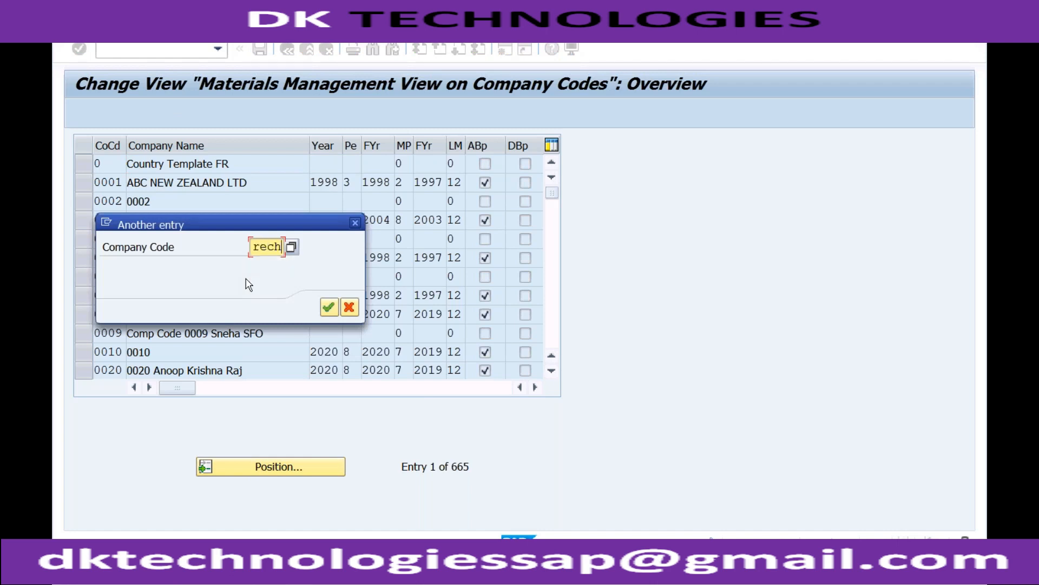
pyautogui.press('Return')
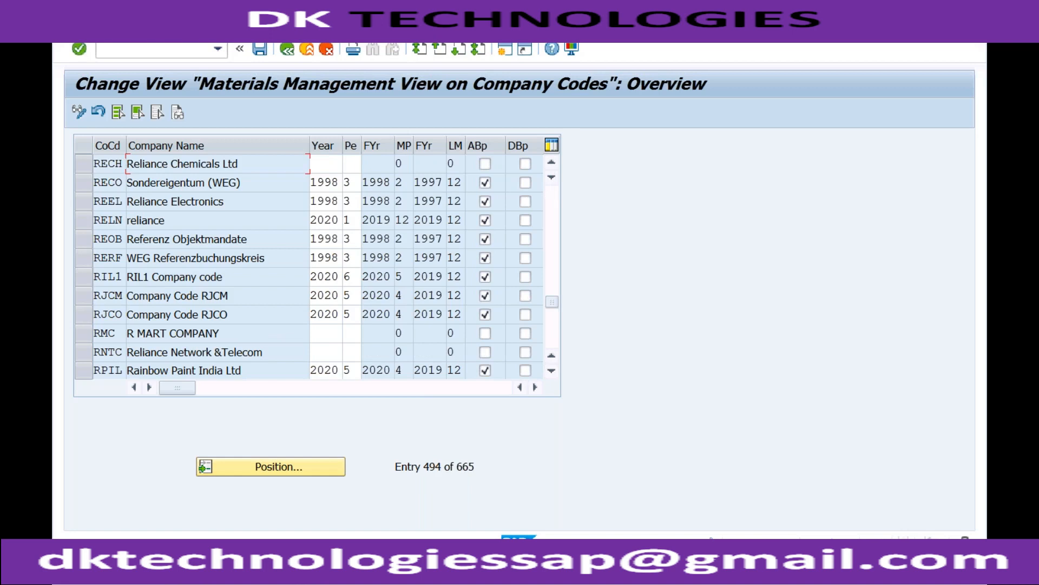
pyautogui.click(325, 164)
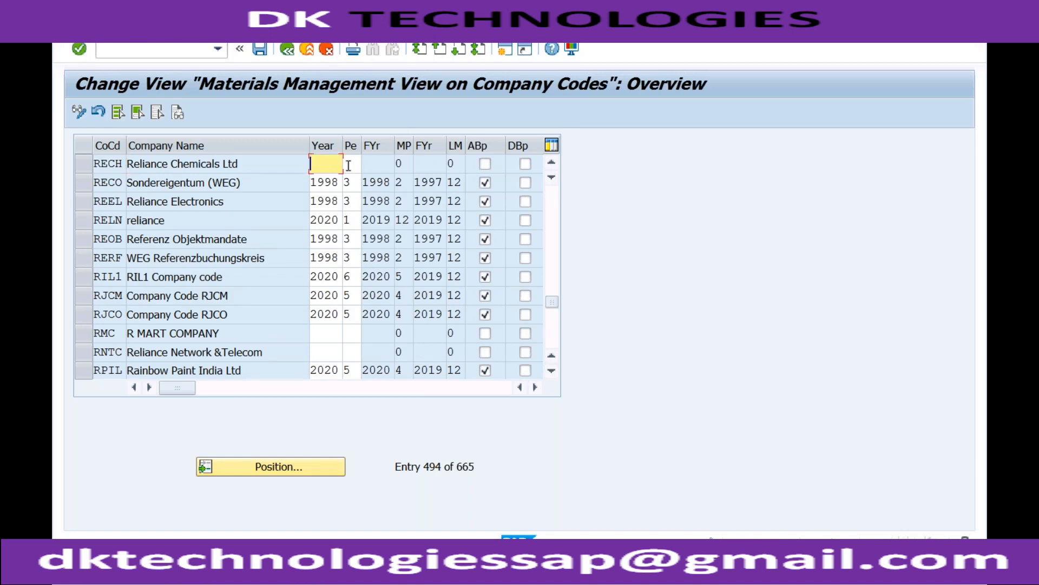
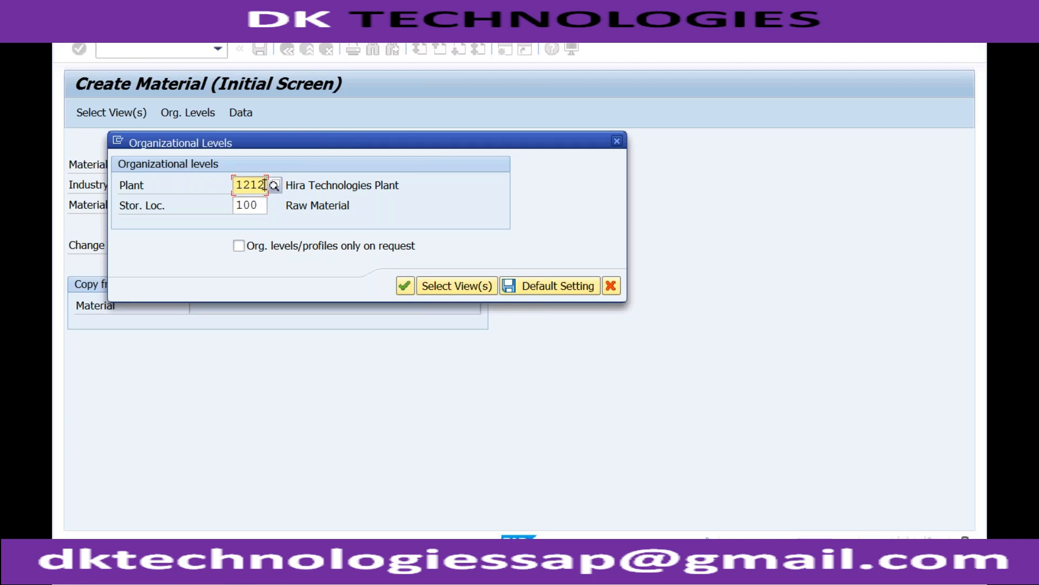
# - Set the organizational levels for the new material to plant rc01 and storage location s001 and accept them
pyautogui.press('BackSpace')
pyautogui.press('BackSpace')
pyautogui.press('BackSpace')
pyautogui.press('BackSpace')
pyautogui.write('rc01')
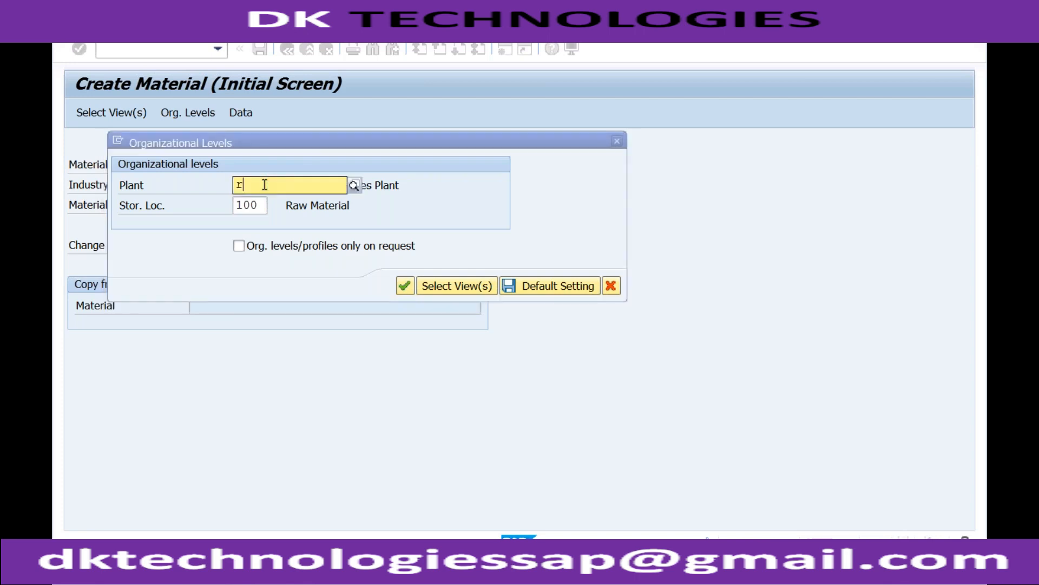
pyautogui.press('Tab')
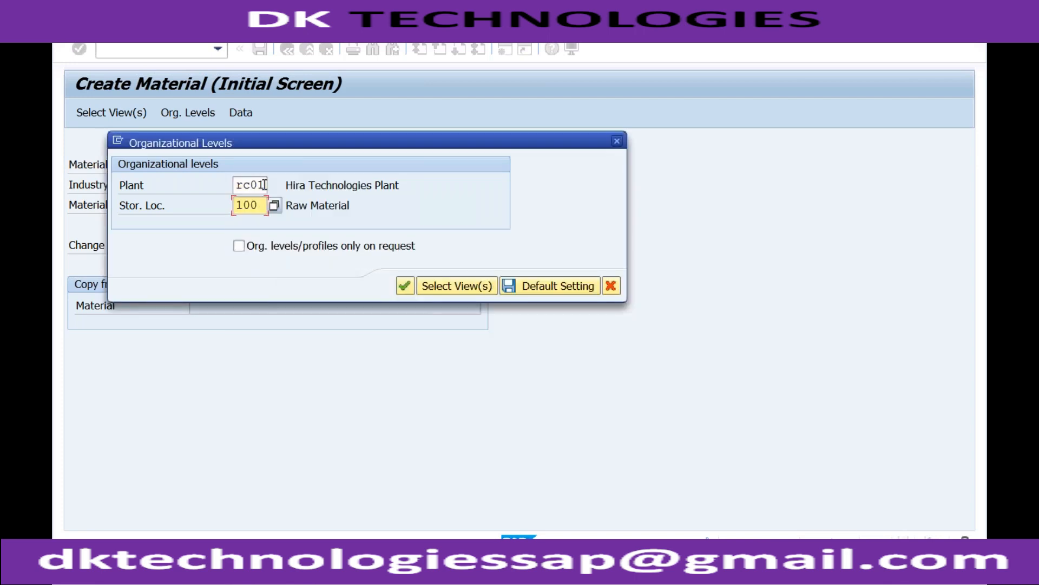
pyautogui.write('s001')
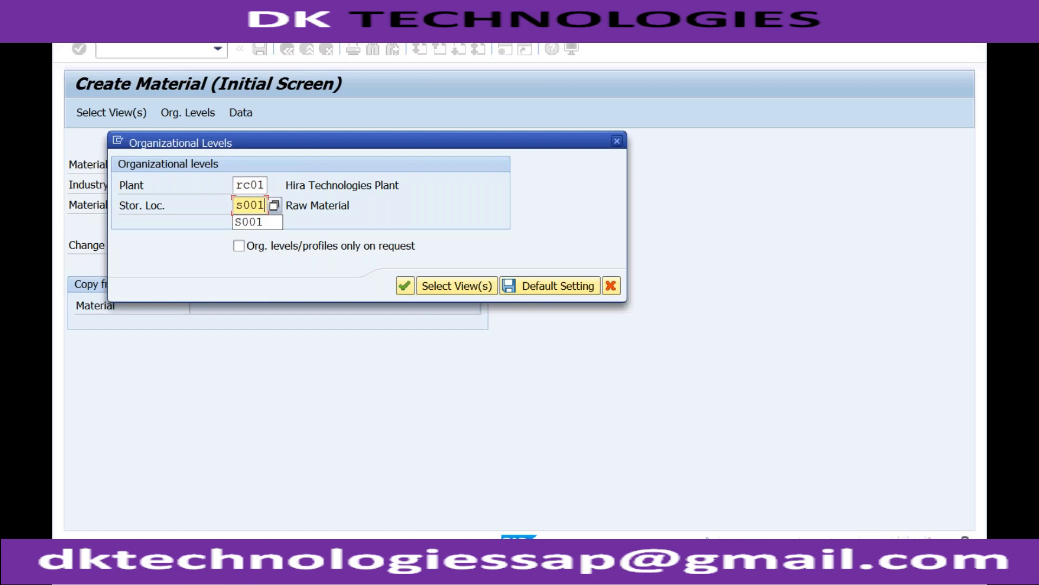
pyautogui.click(405, 285)
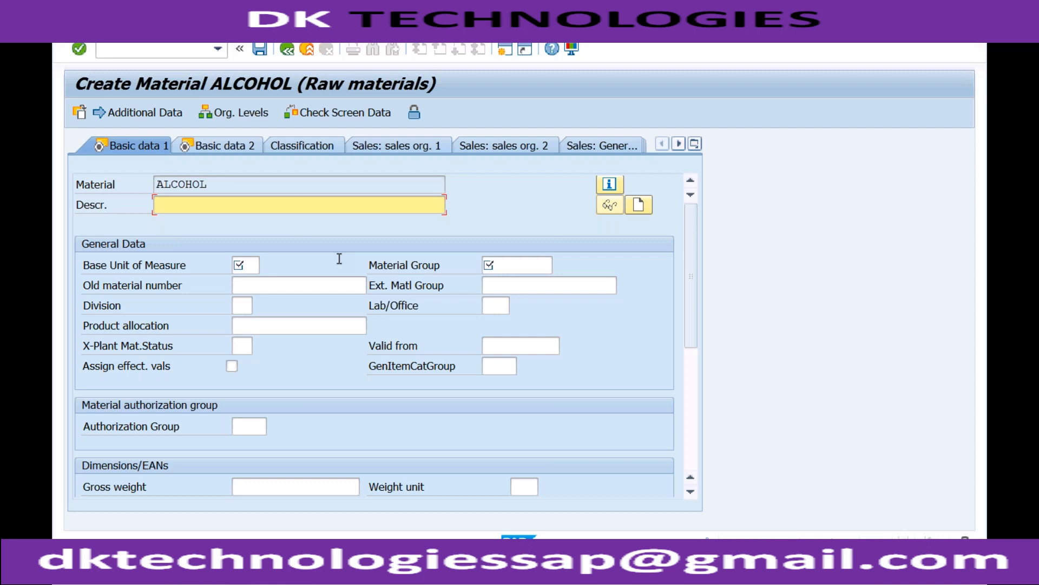
# - Enter Alcohol as the material description in Basic data 1
pyautogui.click(265, 204)
pyautogui.write('Alcohol')
pyautogui.click(252, 266)
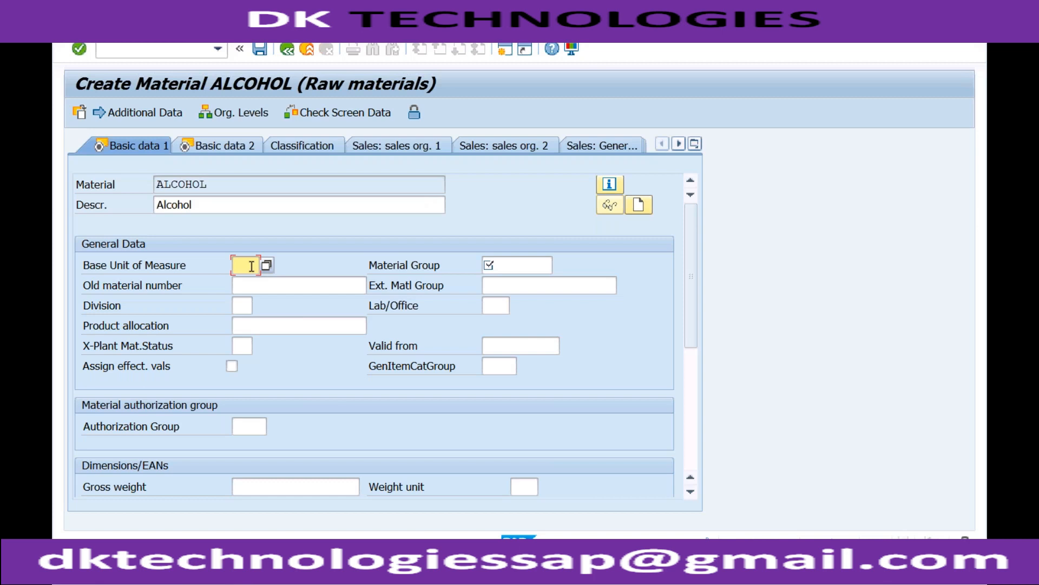
pyautogui.click(221, 206)
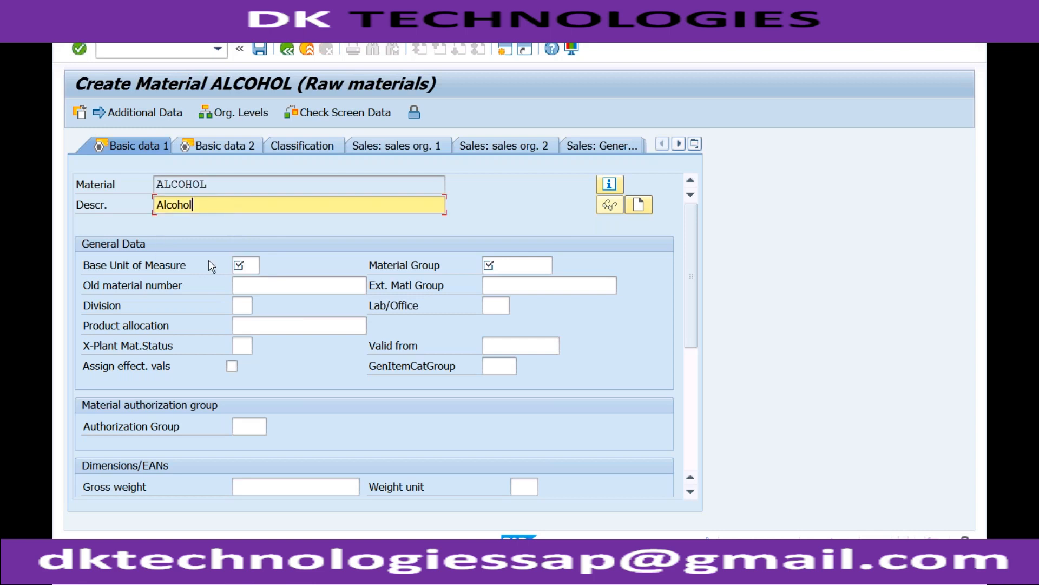
# - Browse the list of measurement units for the base unit of measure, close it, and enter L as the unit
pyautogui.click(242, 266)
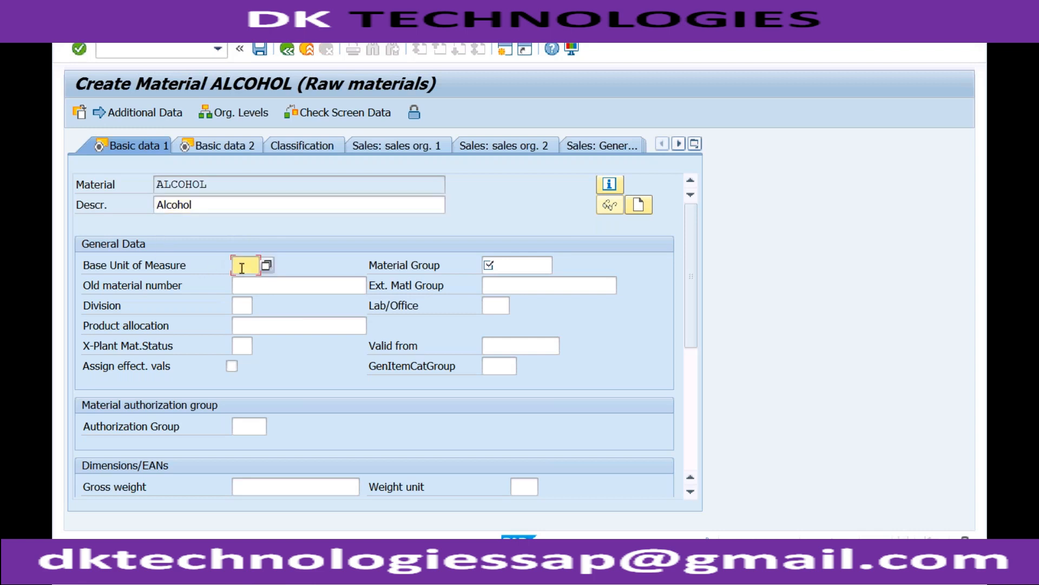
pyautogui.click(267, 266)
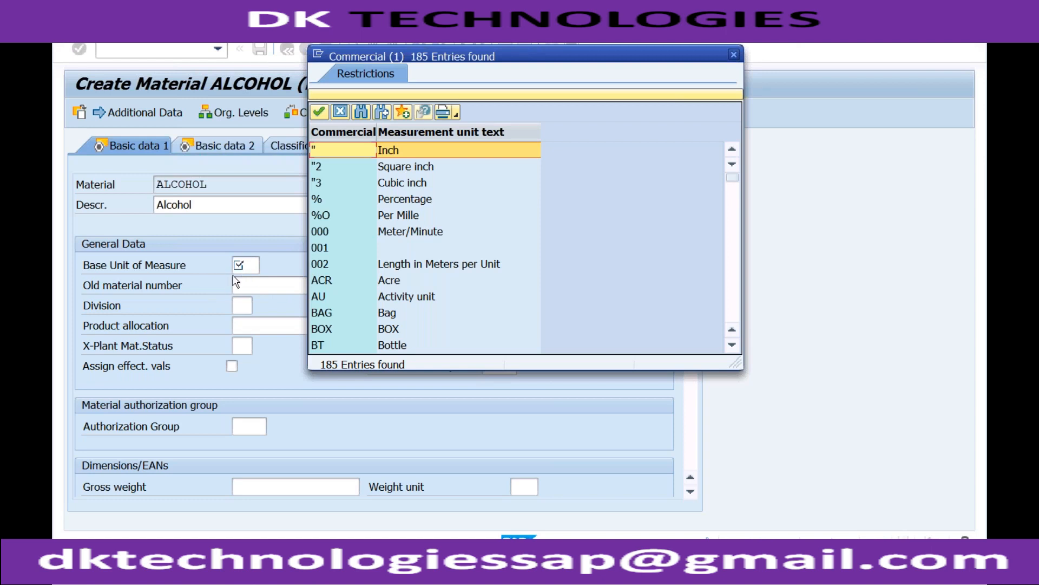
pyautogui.click(397, 346)
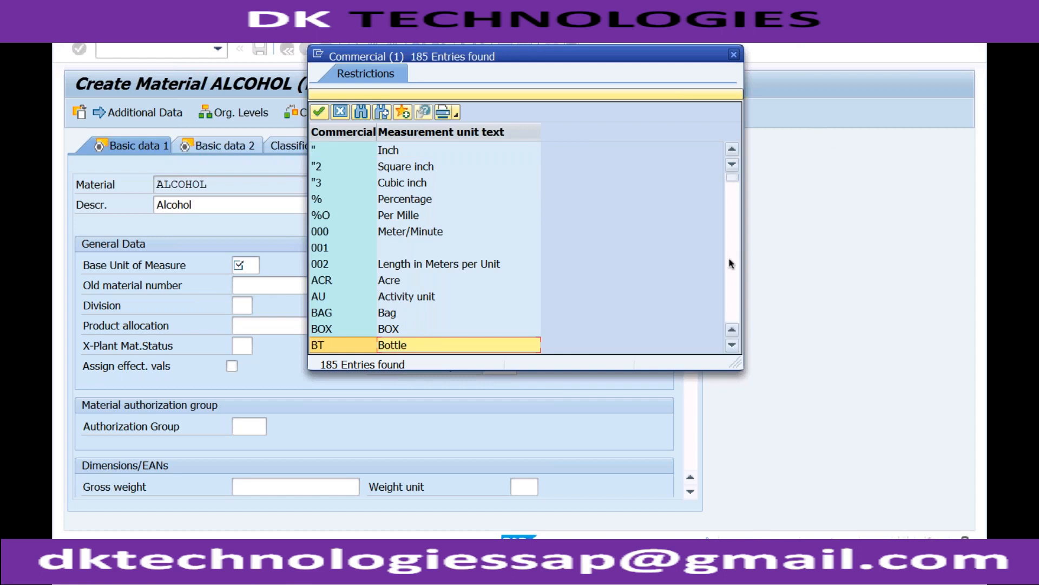
pyautogui.click(735, 55)
pyautogui.write('L')
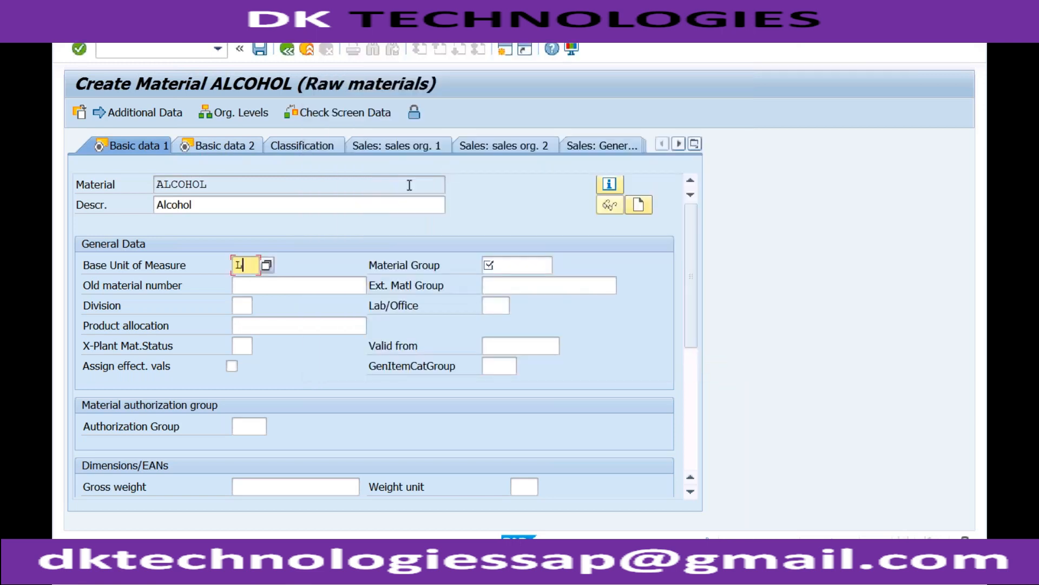
# - Look up commercial unit L in the measurement unit list to check its meaning, and close the list
pyautogui.click(266, 264)
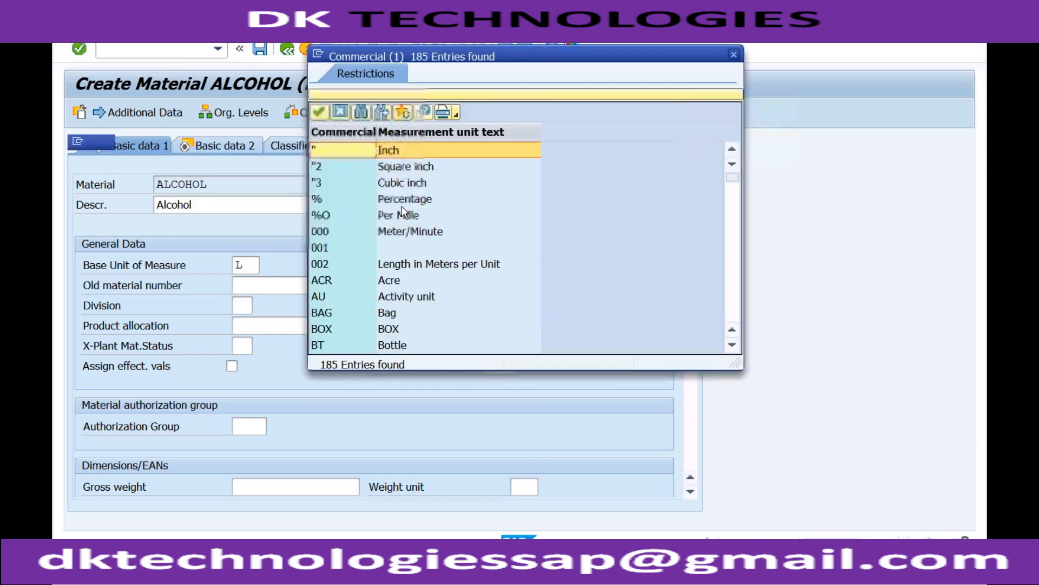
pyautogui.click(519, 94)
pyautogui.write('L')
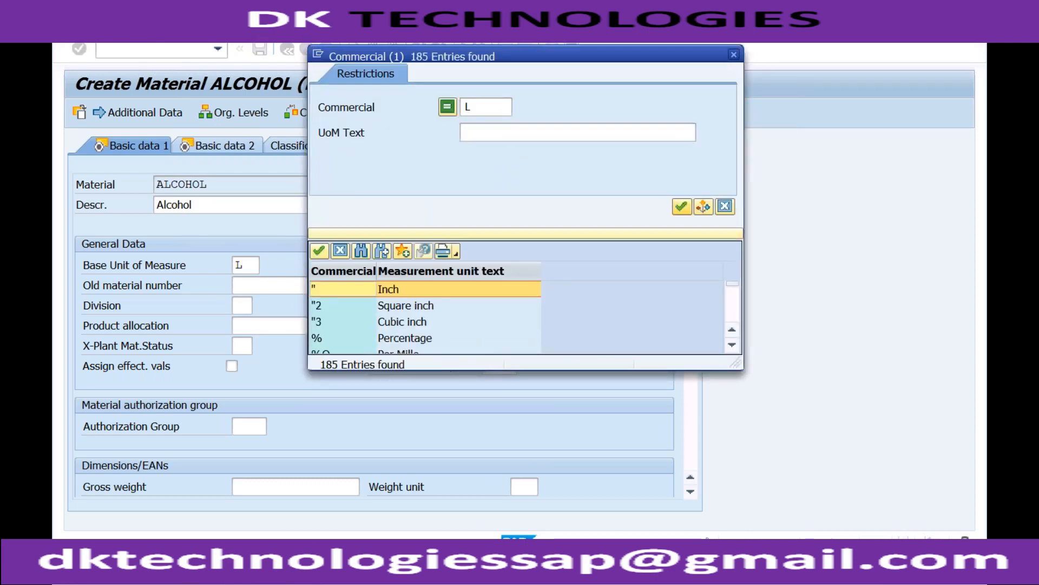
pyautogui.press('Return')
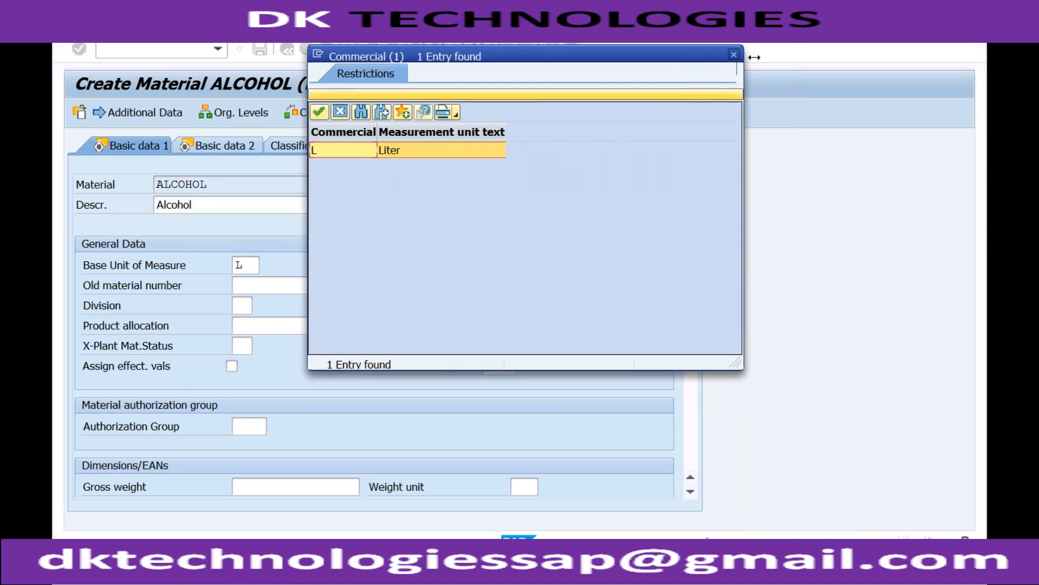
pyautogui.click(735, 54)
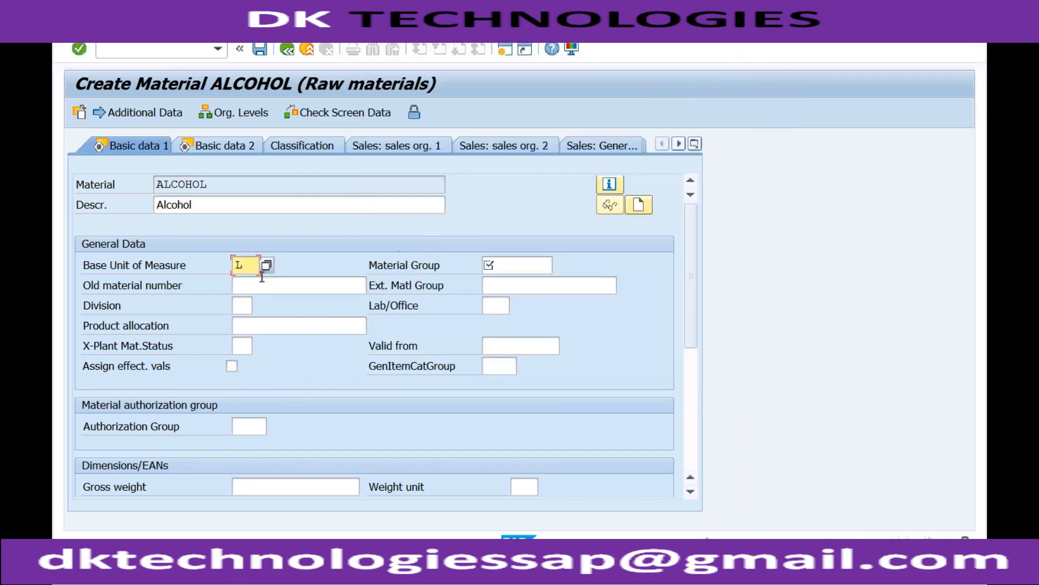
pyautogui.click(247, 284)
pyautogui.moveTo(210, 184); pyautogui.dragTo(154, 184)
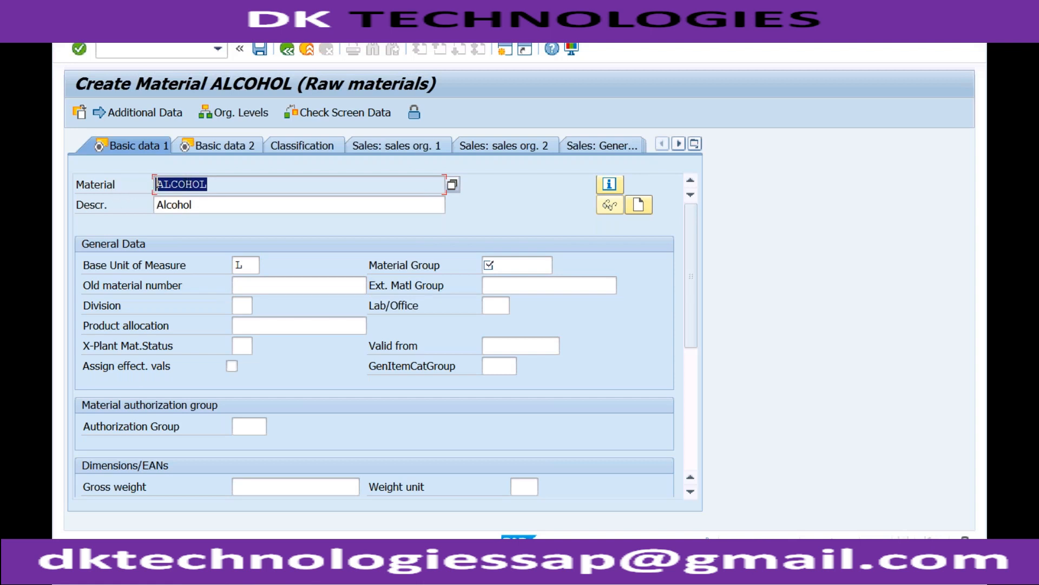
pyautogui.click(245, 287)
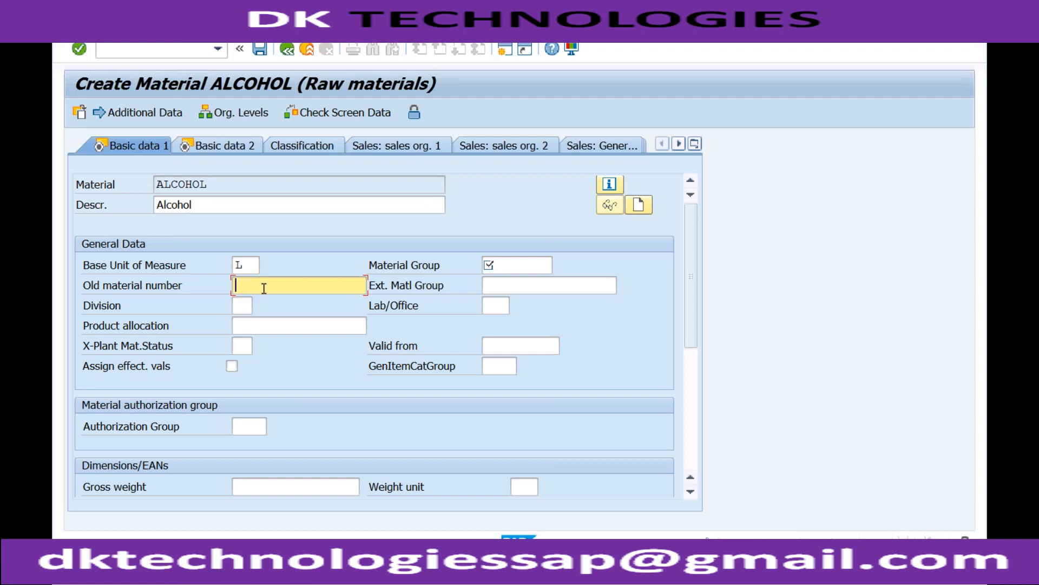
pyautogui.click(245, 184)
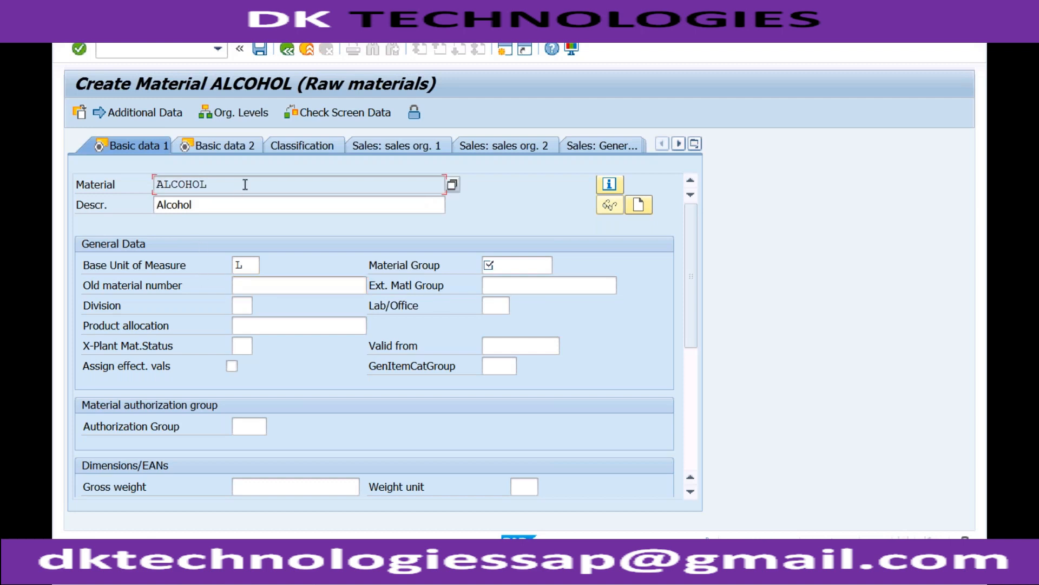
pyautogui.click(253, 291)
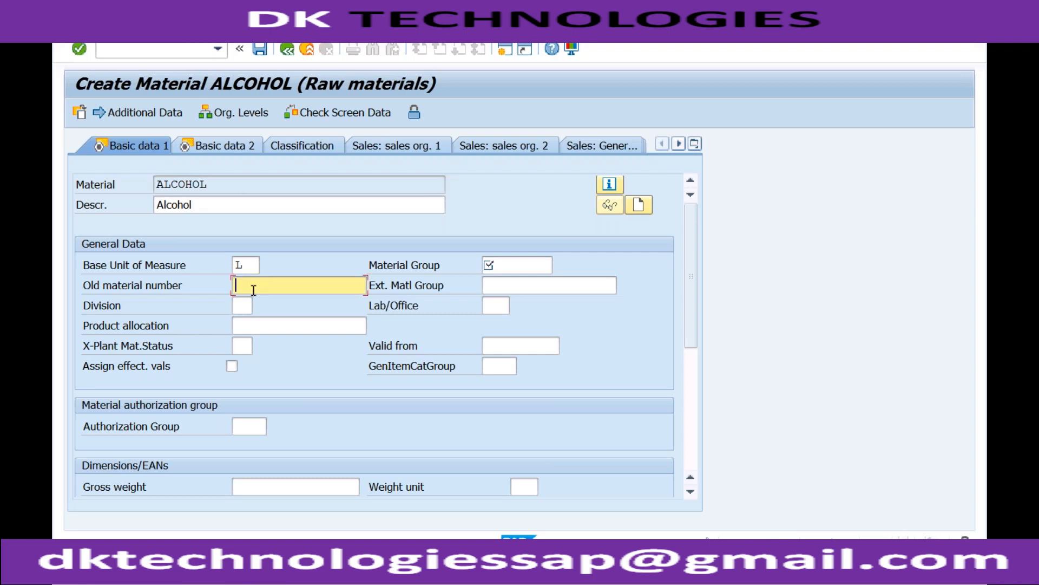
pyautogui.click(242, 305)
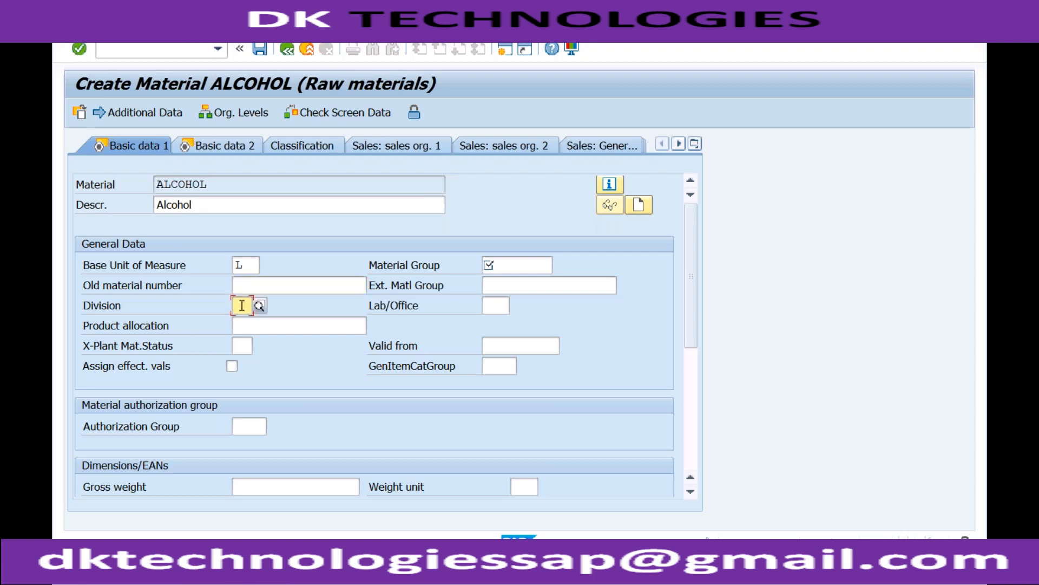
pyautogui.click(215, 181)
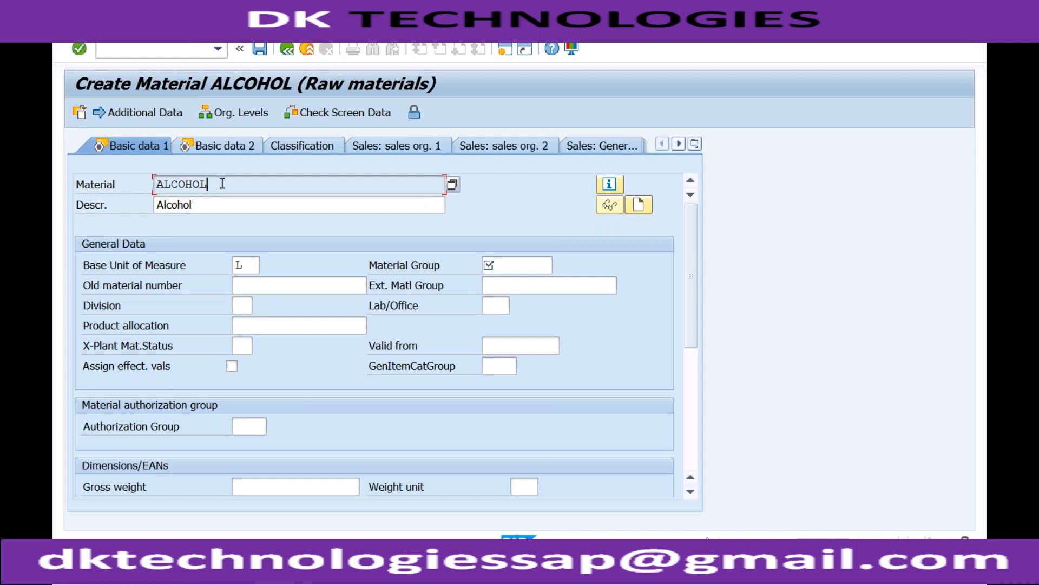
pyautogui.click(244, 306)
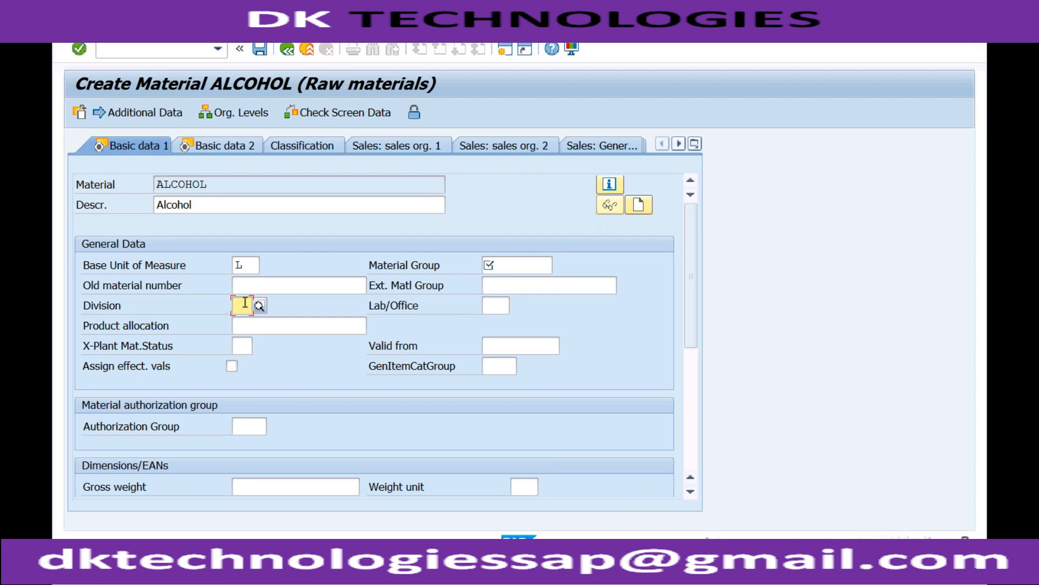
# - Browse the list of material groups, close it, and assign group A001 (On Account Billed) to the material in Basic data 1
pyautogui.click(492, 265)
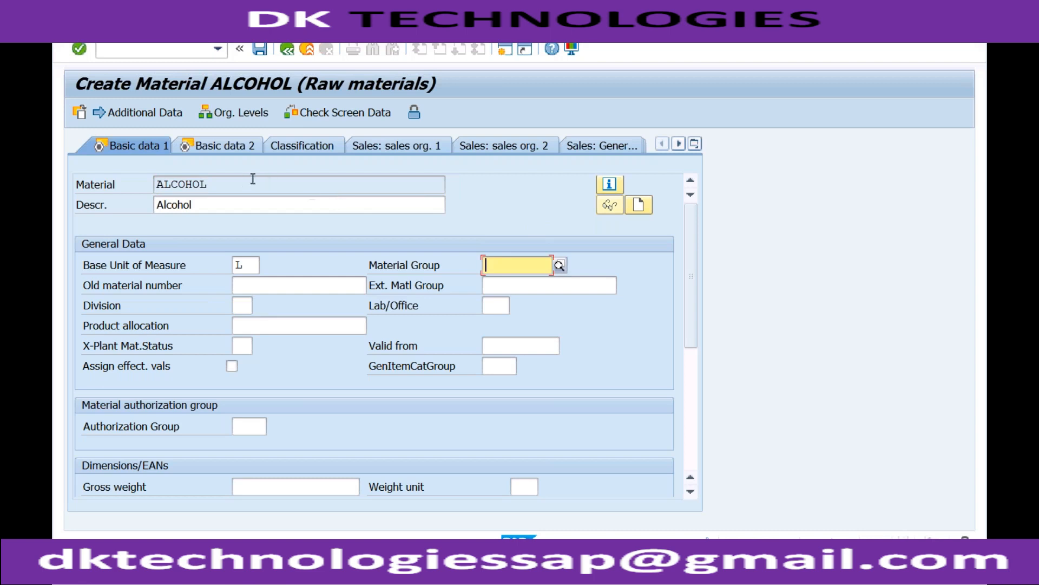
pyautogui.click(560, 265)
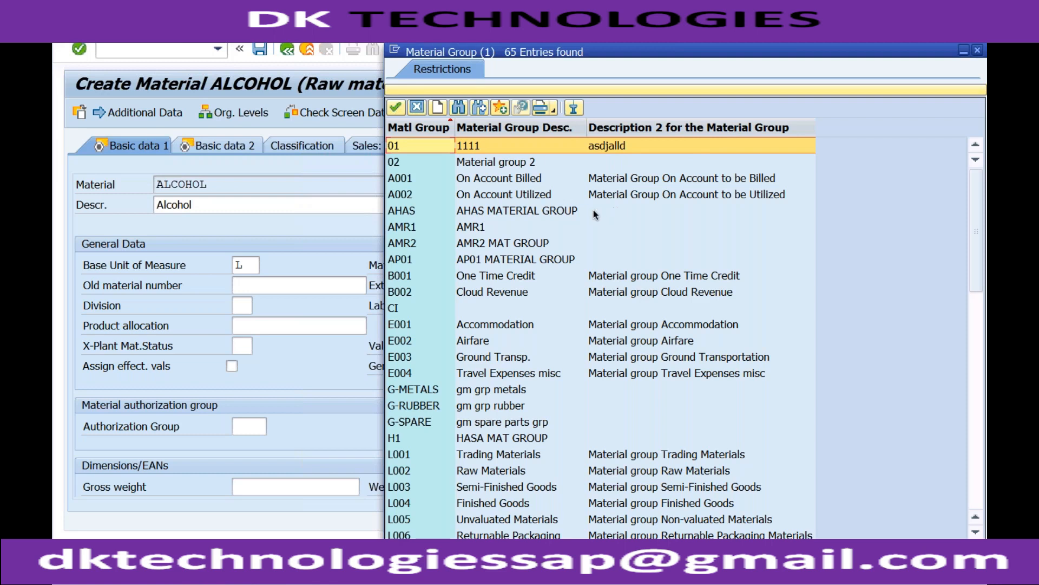
pyautogui.click(499, 180)
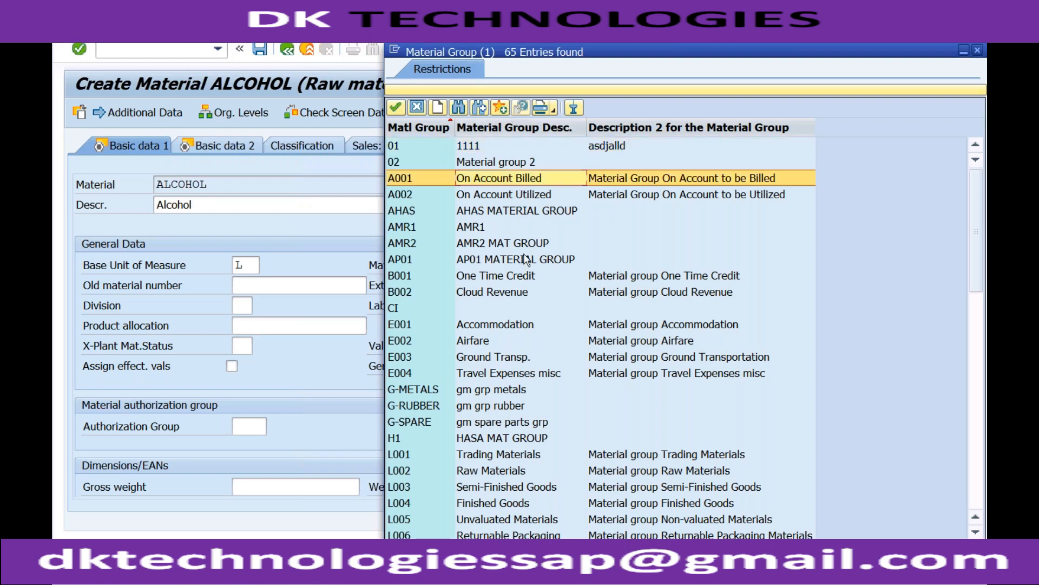
pyautogui.click(513, 425)
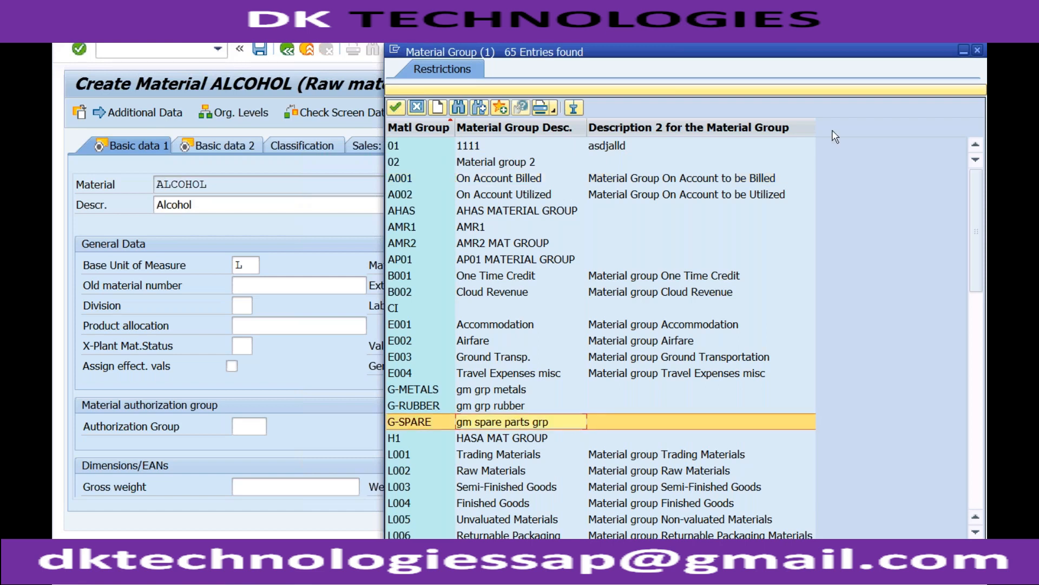
pyautogui.click(978, 50)
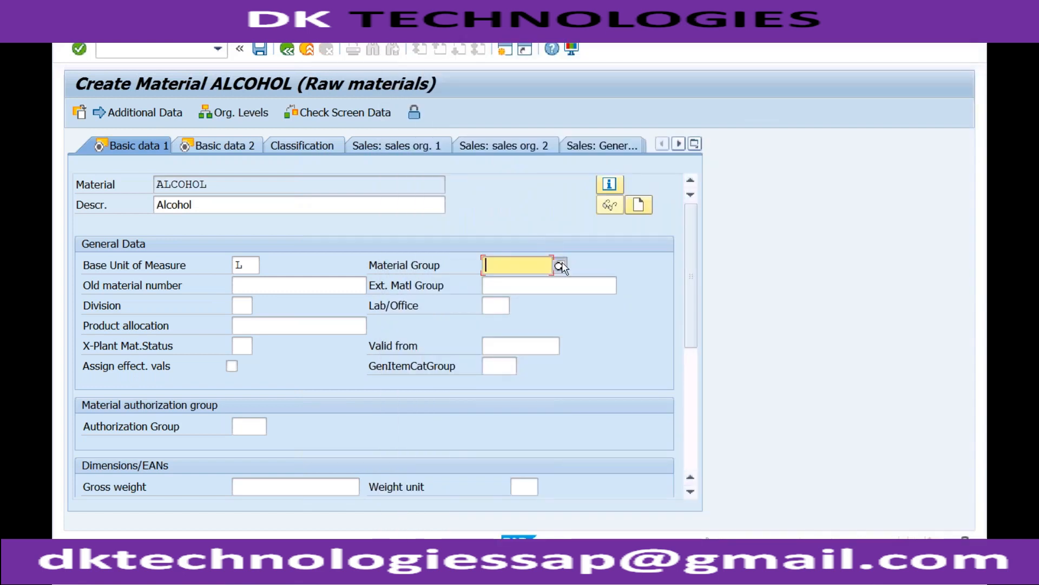
pyautogui.click(561, 265)
pyautogui.doubleClick(421, 180)
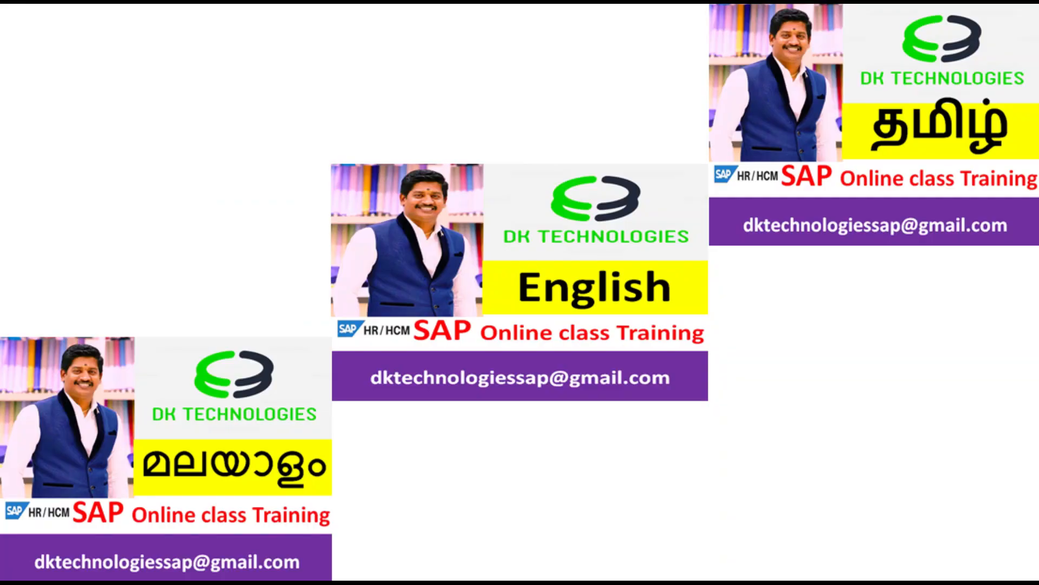